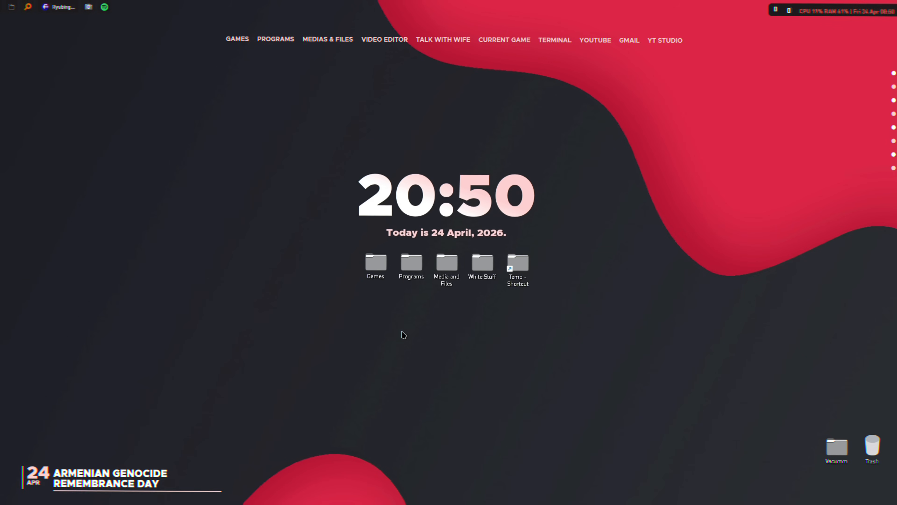
- Switch to the Floorp browser, search the web for Ryujinx and open the Ryubing GitHub page from the results
{"action": "left_click", "coordinate": [60, 5]}
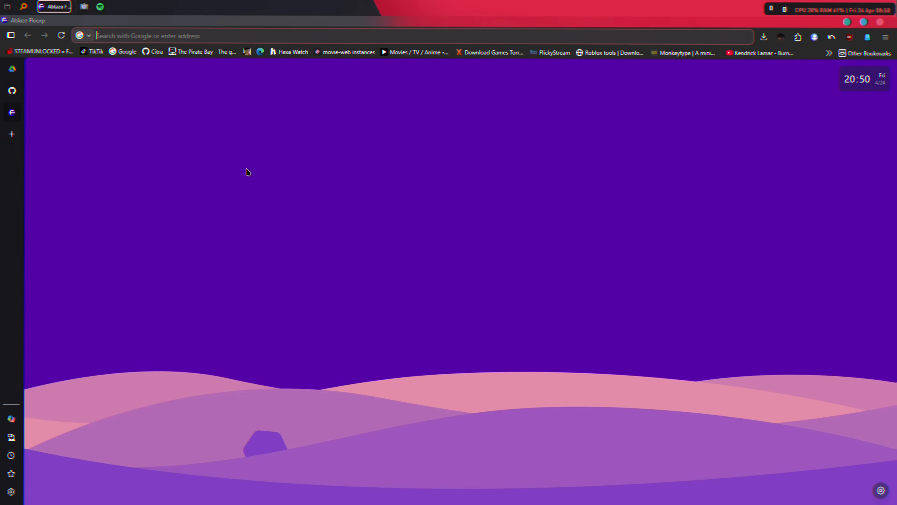
{"action": "type", "text": "Ryujinx"}
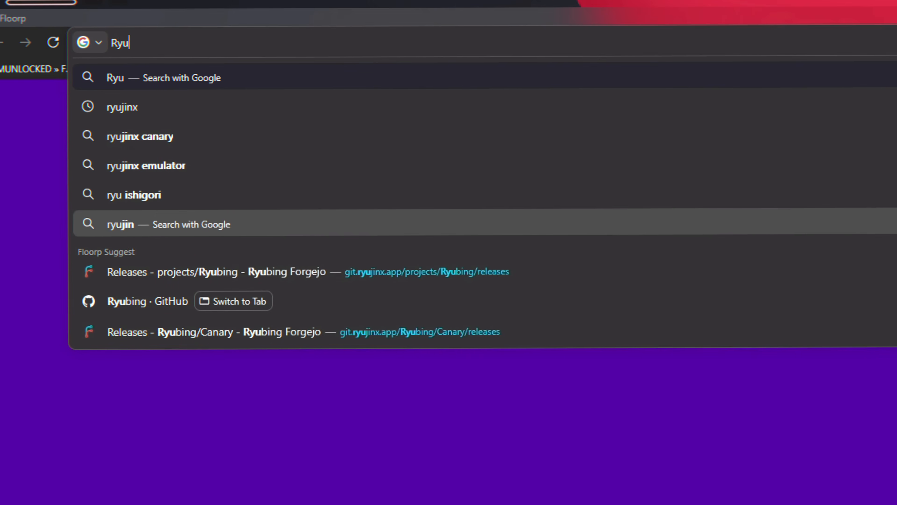
{"action": "key", "text": "Return"}
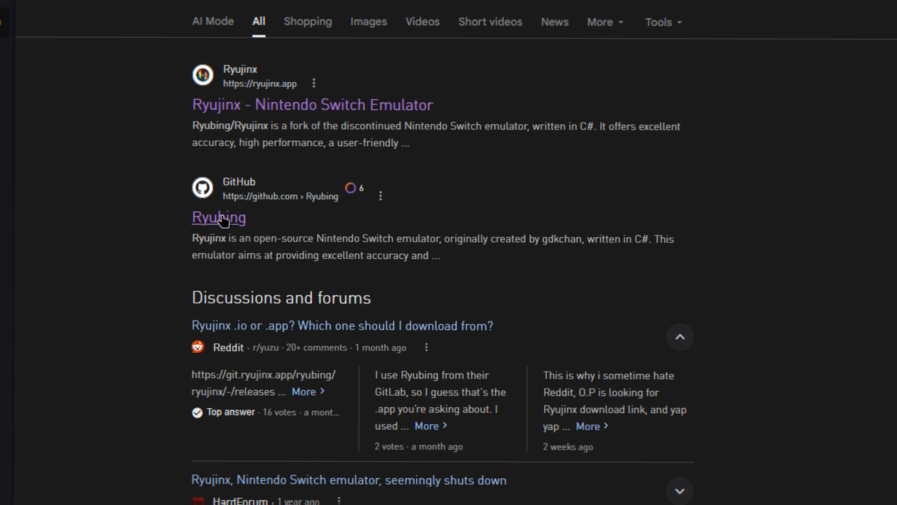
{"action": "left_click", "coordinate": [228, 221]}
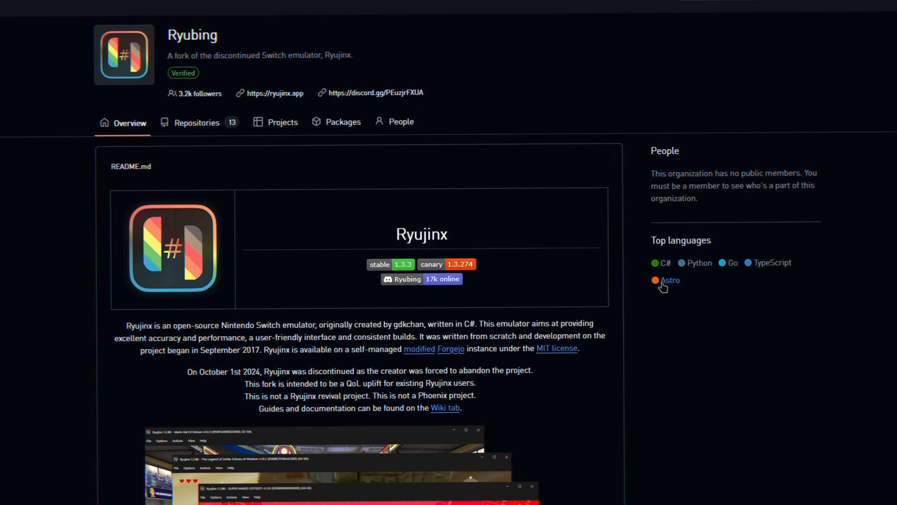
- Find the Latest build section of the Ryubing README and open the stable releases page
{"action": "scroll", "coordinate": [623, 273], "scroll_direction": "down", "scroll_amount": 13}
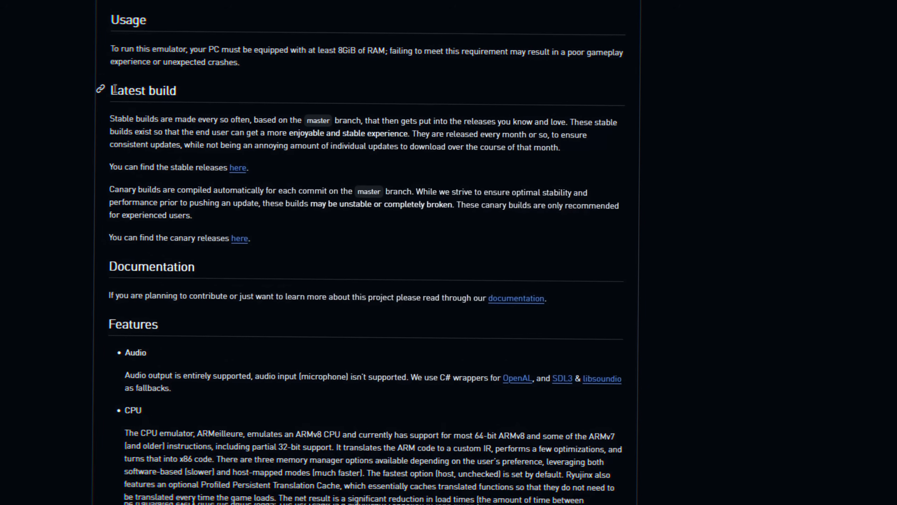
{"action": "left_click_drag", "start_coordinate": [112, 89], "coordinate": [194, 103]}
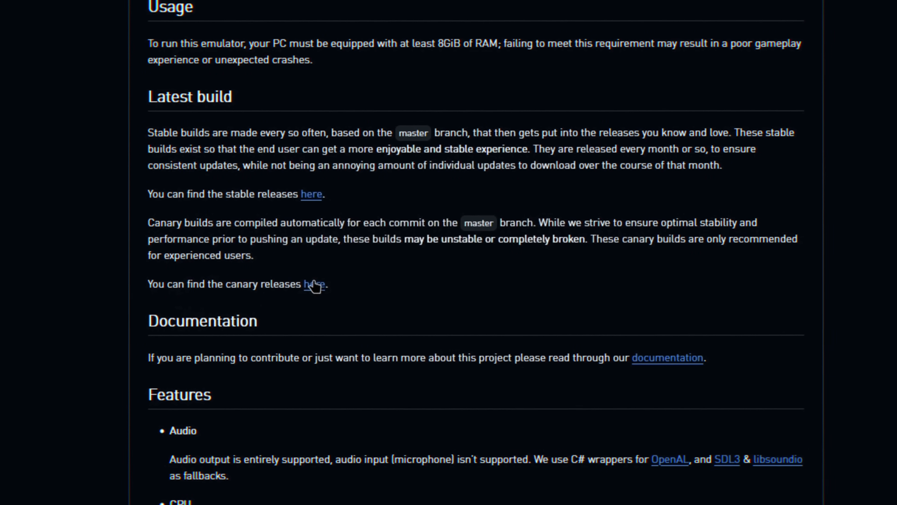
{"action": "left_click", "coordinate": [309, 195]}
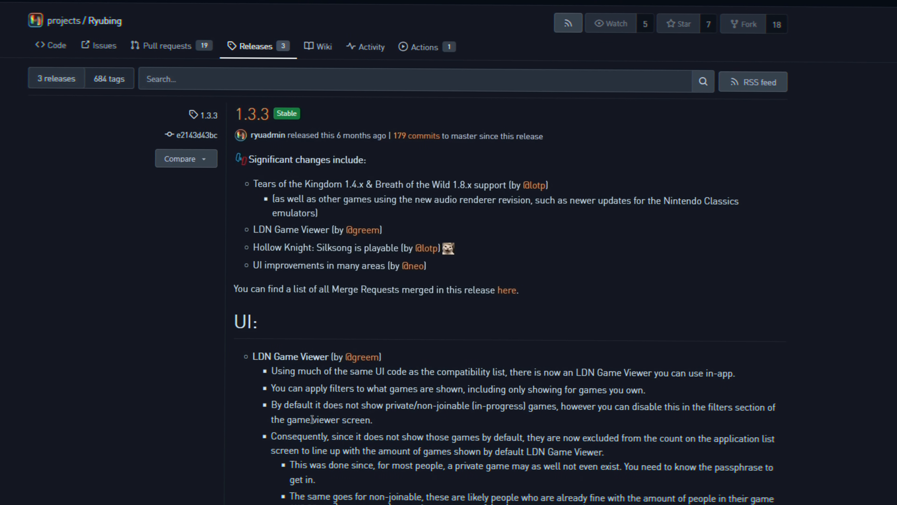
- Download ryujinx-1.3.3-win_x64.zip from the downloads of the 1.3.3 stable release
{"action": "scroll", "coordinate": [255, 289], "scroll_direction": "down", "scroll_amount": 2}
{"action": "double_click", "coordinate": [283, 237]}
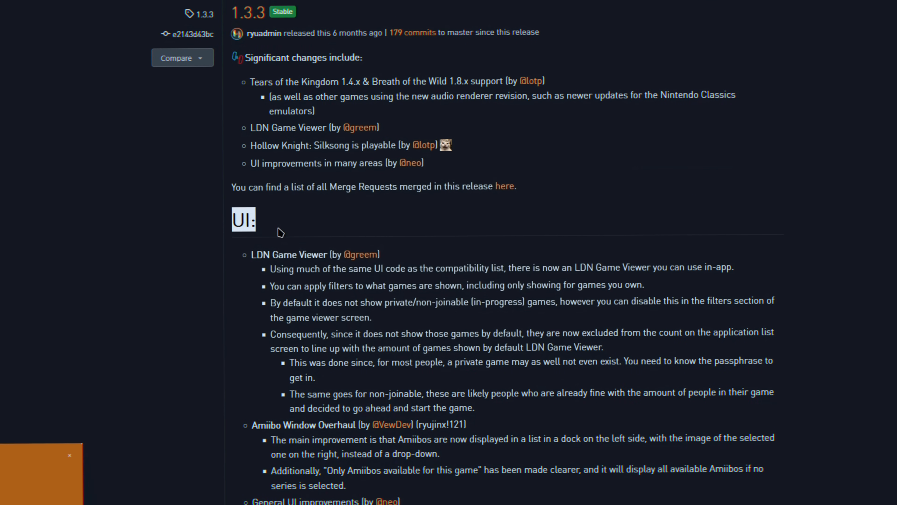
{"action": "scroll", "coordinate": [305, 233], "scroll_direction": "down", "scroll_amount": 10}
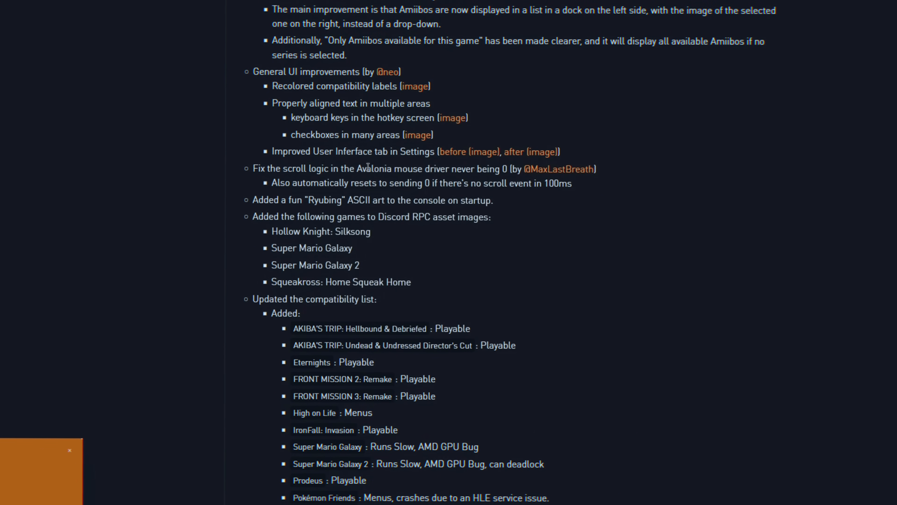
{"action": "scroll", "coordinate": [300, 345], "scroll_direction": "down", "scroll_amount": 10}
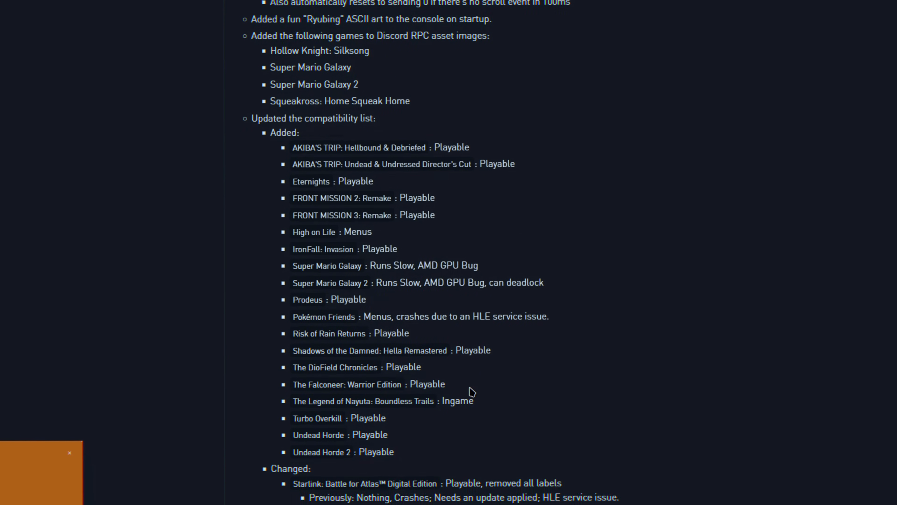
{"action": "scroll", "coordinate": [398, 254], "scroll_direction": "down", "scroll_amount": 20}
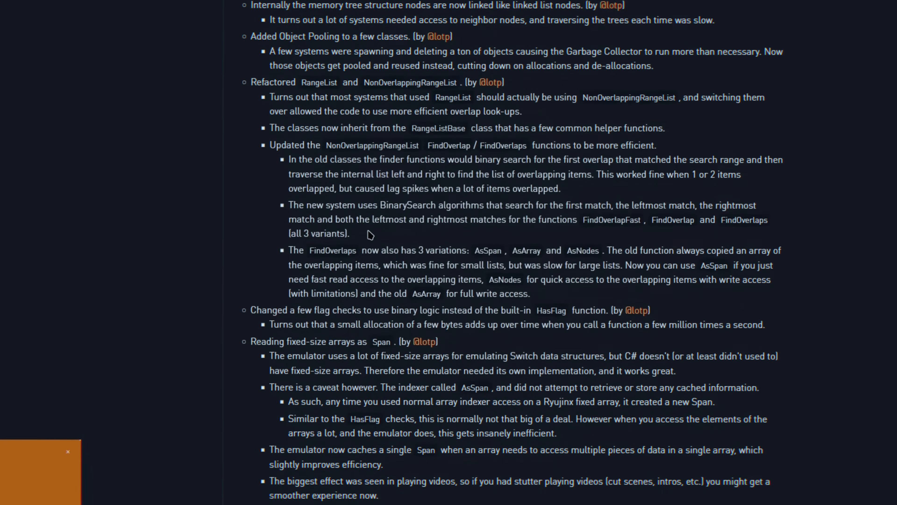
{"action": "scroll", "coordinate": [355, 276], "scroll_direction": "down", "scroll_amount": 10}
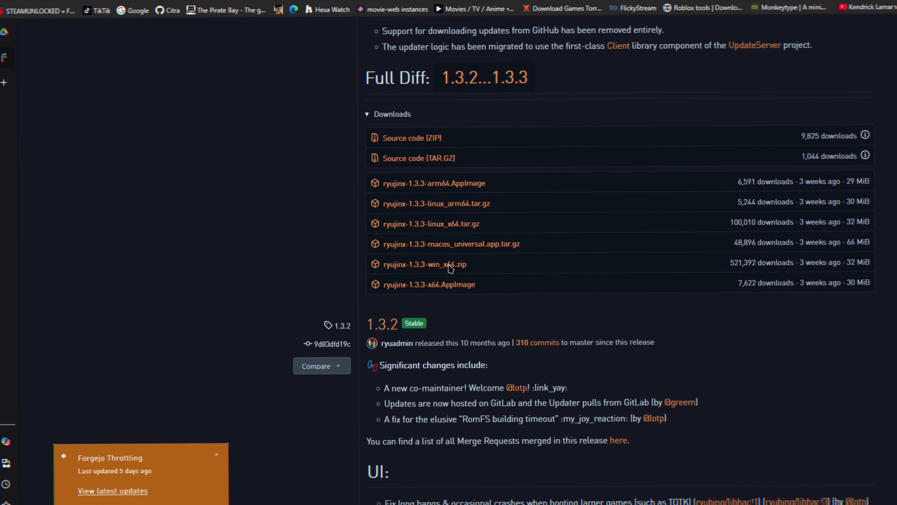
{"action": "left_click", "coordinate": [451, 268]}
{"action": "left_click", "coordinate": [600, 426]}
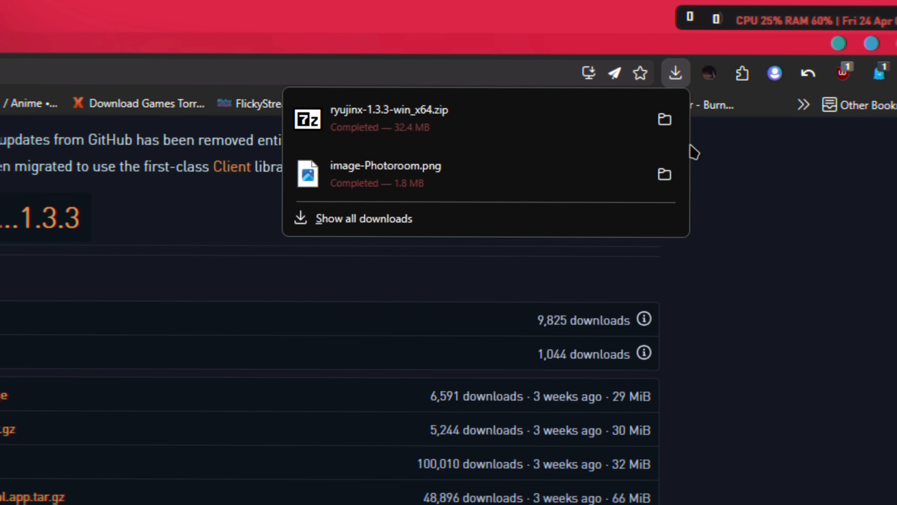
- Open the downloaded ryujinx-1.3.3-win_x64.zip in 7-Zip and extract its publish folder to the desktop
{"action": "left_click", "coordinate": [661, 118]}
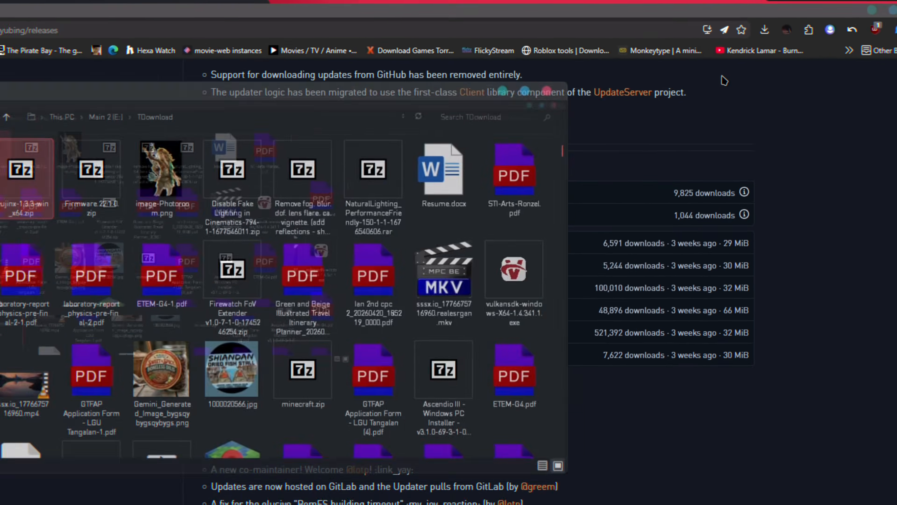
{"action": "key", "text": "Return"}
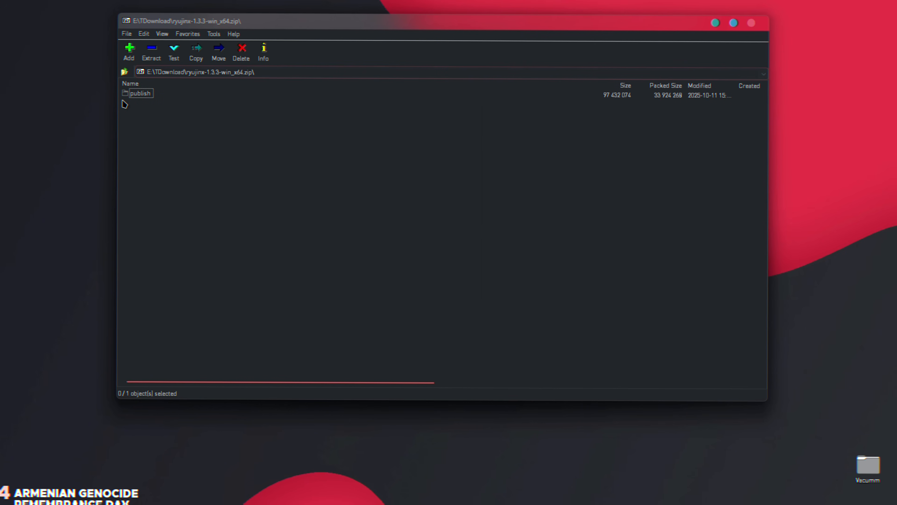
{"action": "double_click", "coordinate": [141, 94]}
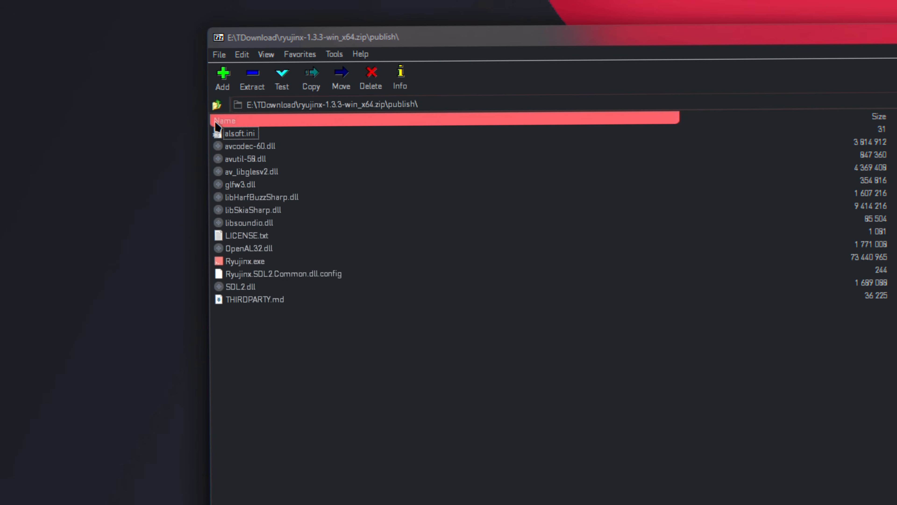
{"action": "left_click", "coordinate": [216, 102]}
{"action": "left_click_drag", "start_coordinate": [229, 132], "coordinate": [159, 163]}
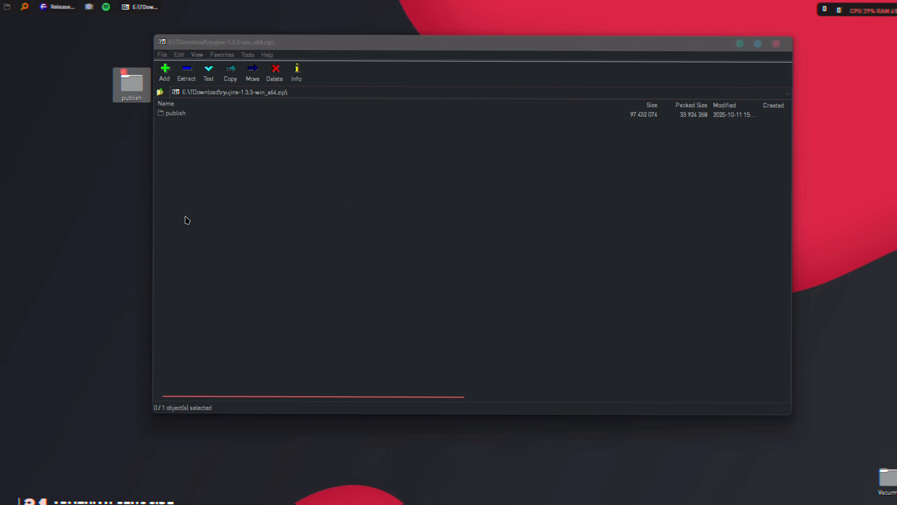
{"action": "left_click", "coordinate": [776, 44]}
{"action": "left_click_drag", "start_coordinate": [136, 90], "coordinate": [163, 189]}
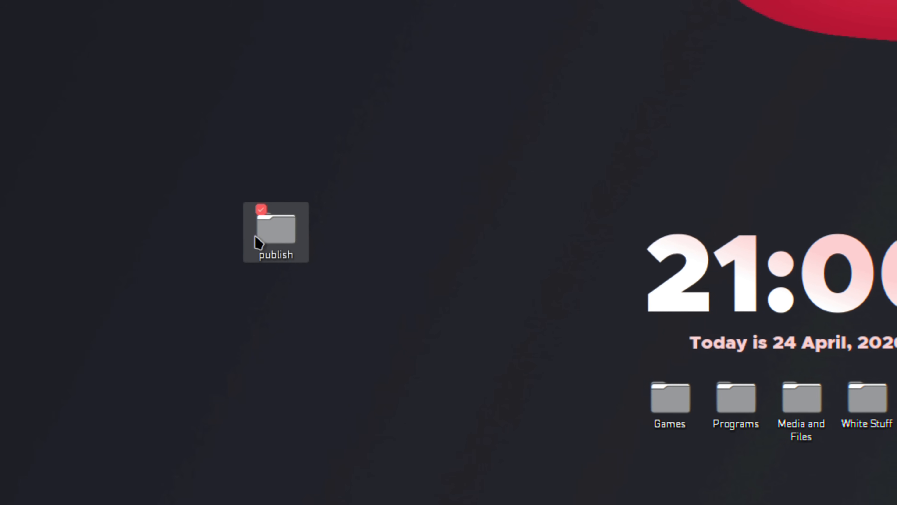
- Rename the publish folder on the desktop as Ryujinx and open it to locate Ryujinx.exe
{"action": "right_click", "coordinate": [189, 191]}
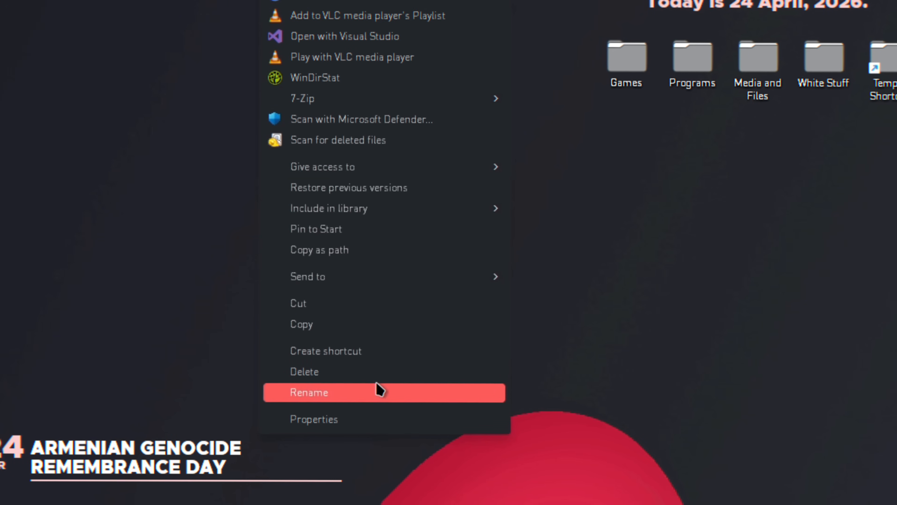
{"action": "left_click", "coordinate": [378, 389]}
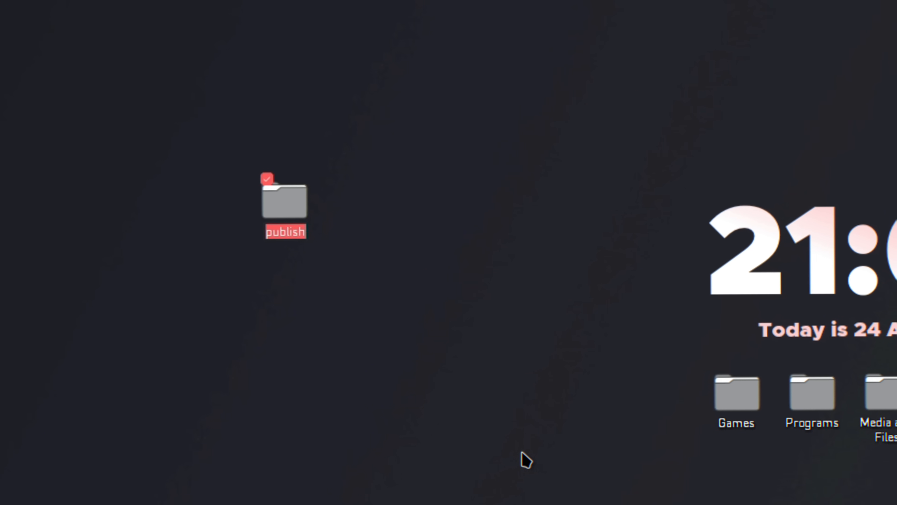
{"action": "type", "text": "Ryujinx"}
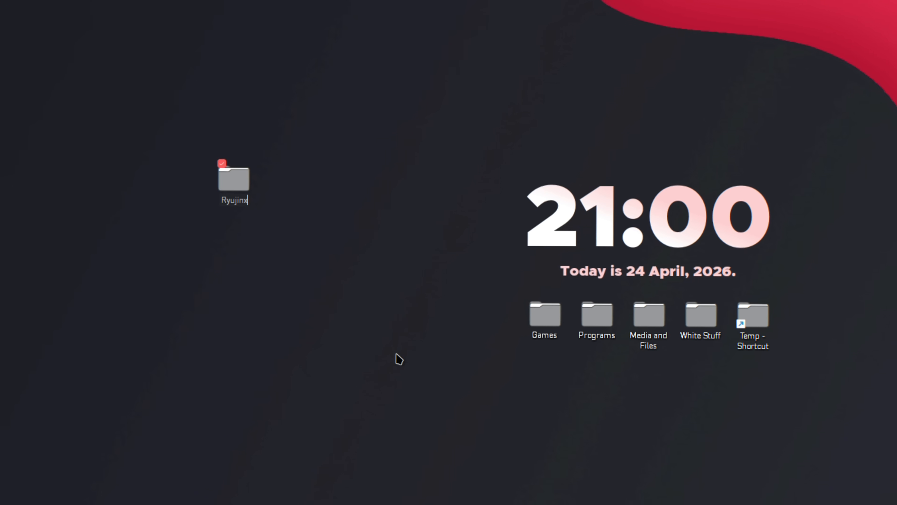
{"action": "key", "text": "Return"}
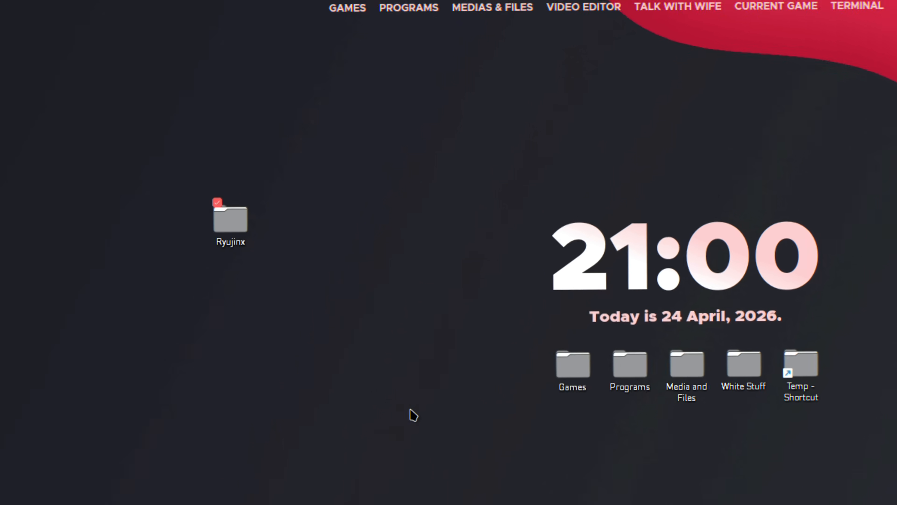
{"action": "key", "text": "Return"}
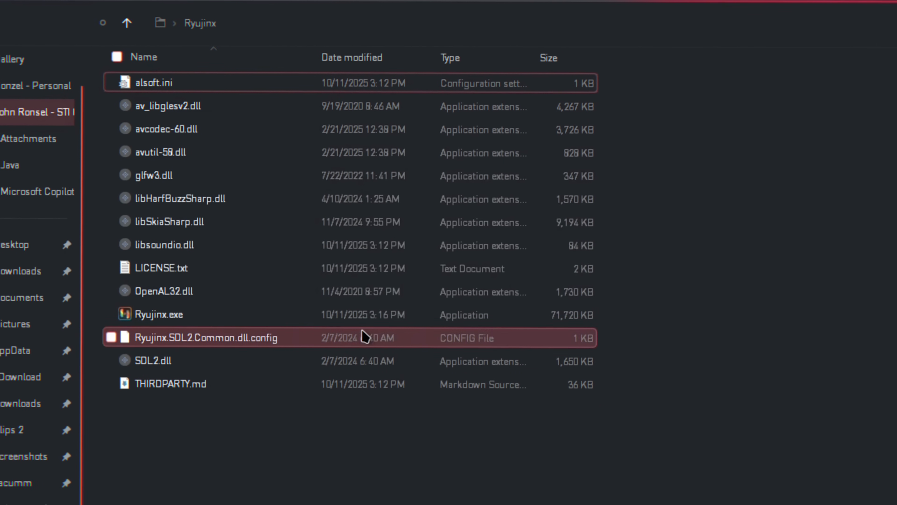
{"action": "left_click", "coordinate": [339, 317]}
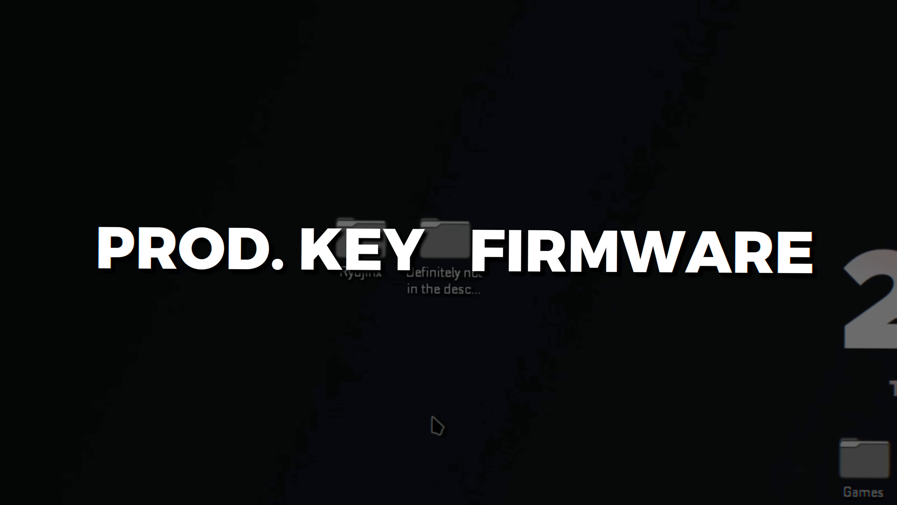
- Open the "Definitely not in the description" folder on the desktop and check for the firmware archive and the prod.keys file
{"action": "left_click", "coordinate": [466, 304]}
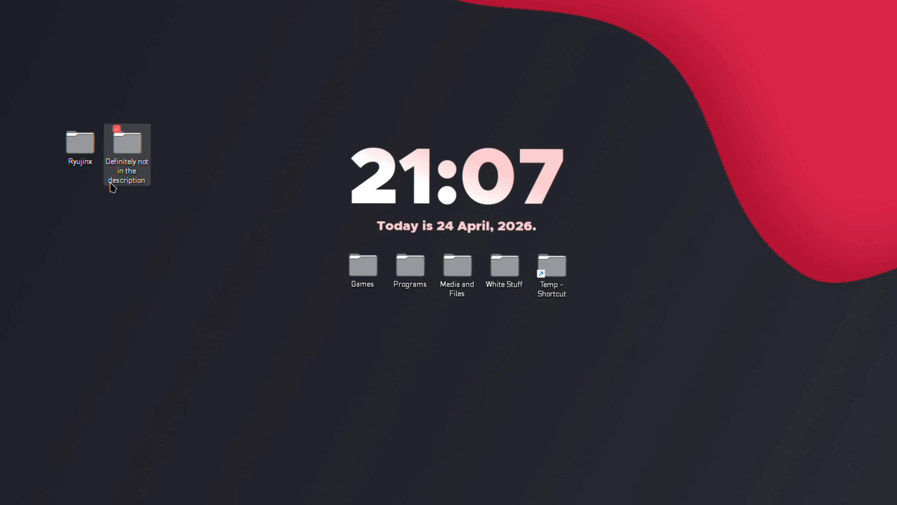
{"action": "double_click", "coordinate": [134, 153]}
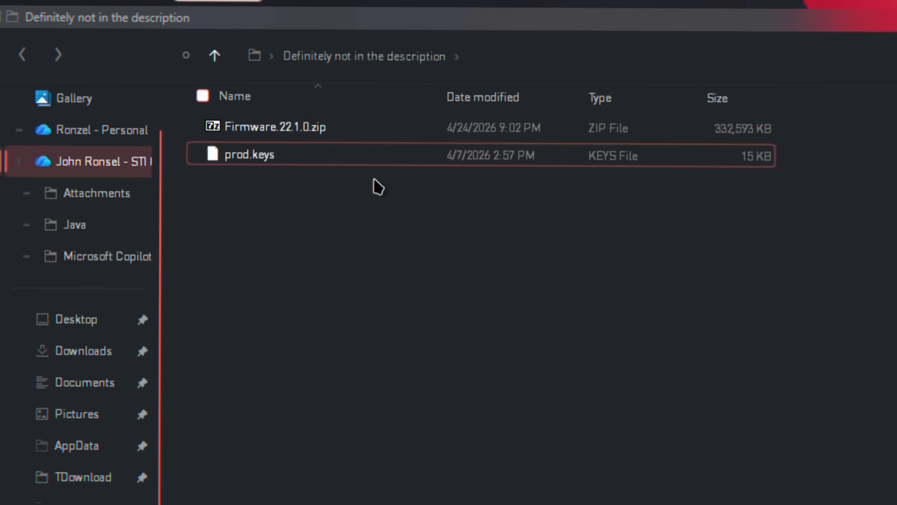
{"action": "key", "text": "ctrl+a"}
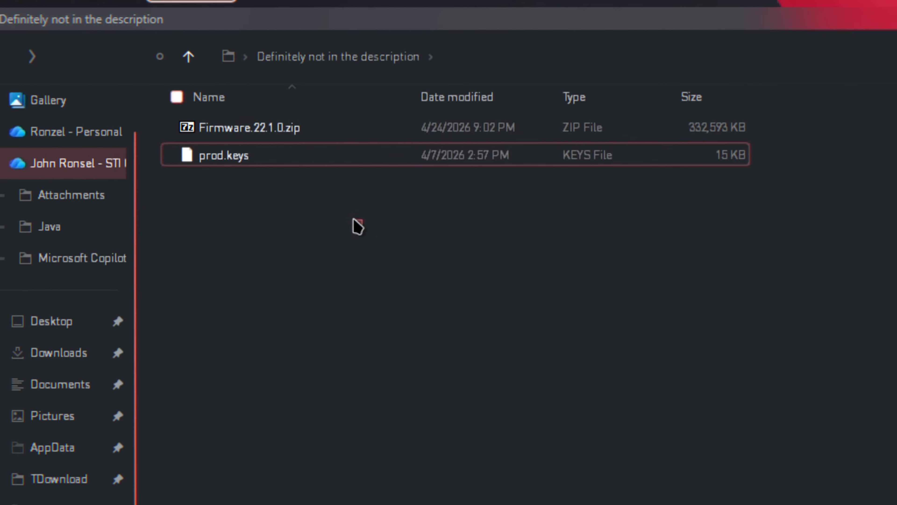
{"action": "left_click", "coordinate": [284, 153]}
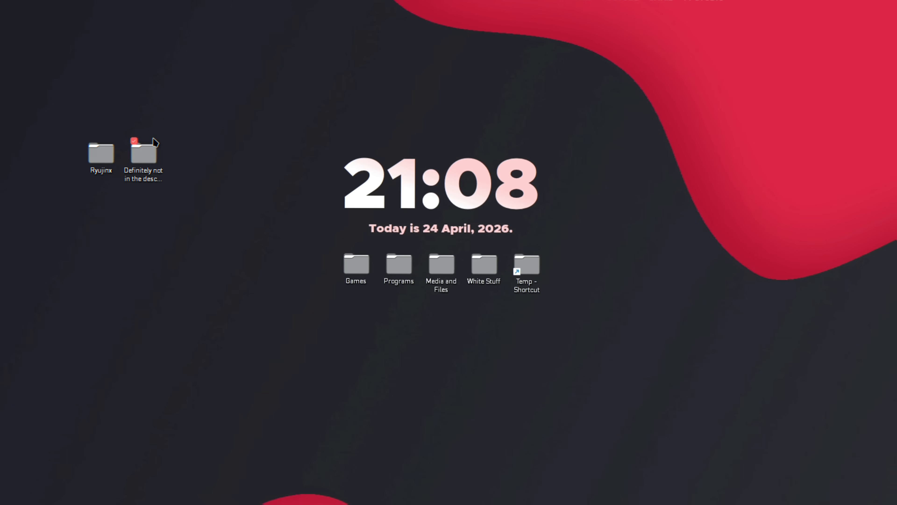
- Launch Ryujinx.exe from the Ryujinx folder and install the keys from prod.keys in the "Definitely not in the description" folder
{"action": "double_click", "coordinate": [98, 161]}
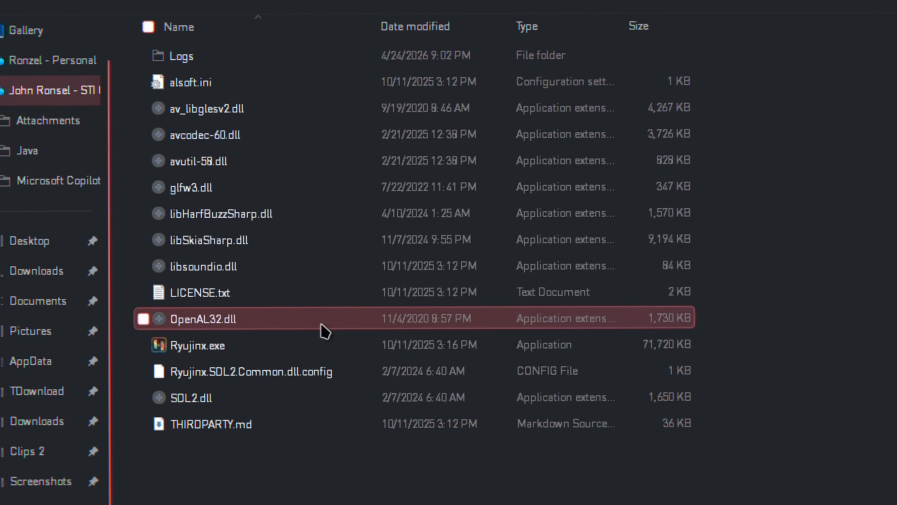
{"action": "double_click", "coordinate": [308, 350]}
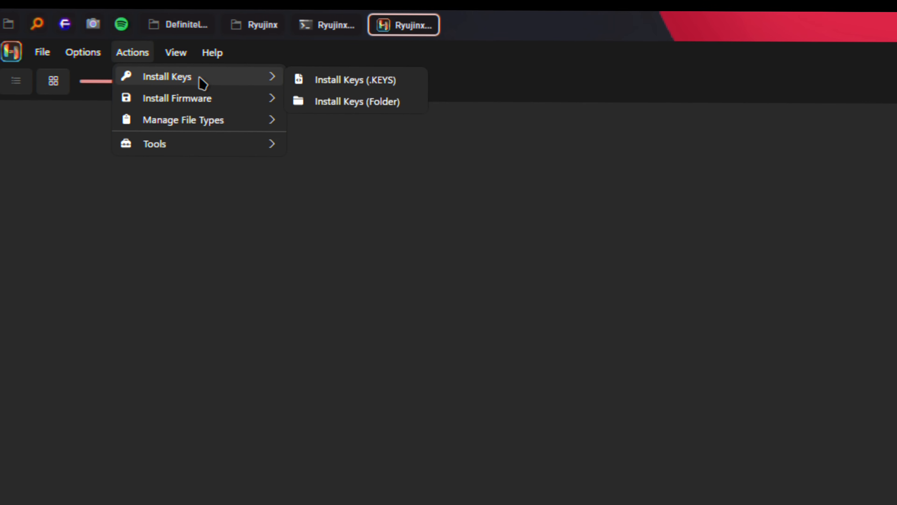
{"action": "left_click", "coordinate": [378, 82]}
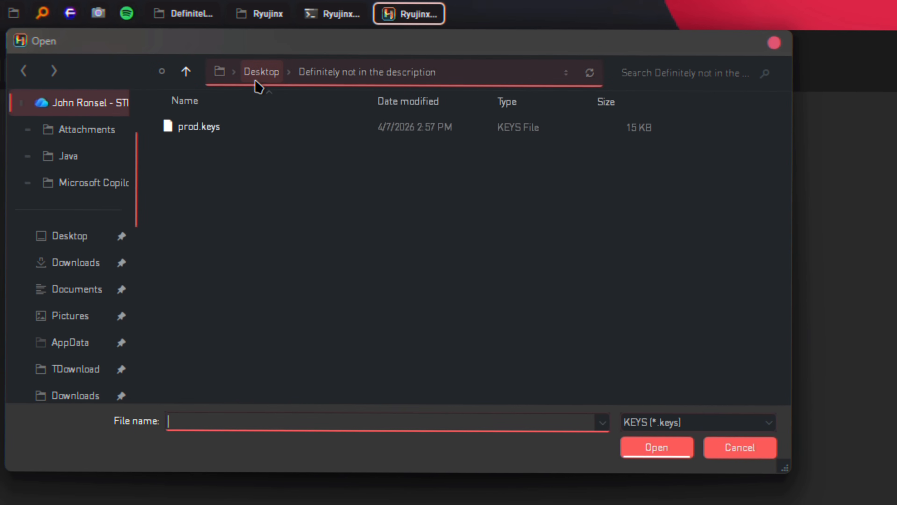
{"action": "left_click", "coordinate": [261, 72]}
{"action": "double_click", "coordinate": [292, 128]}
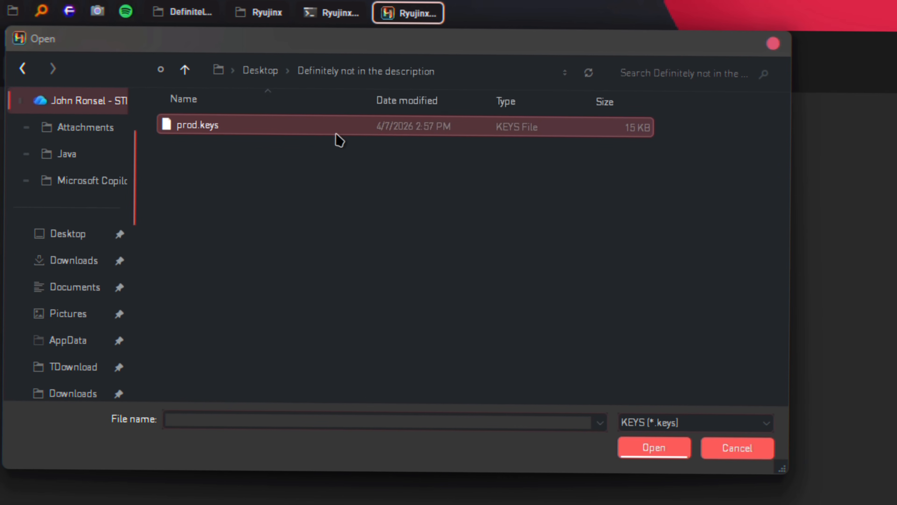
{"action": "left_click", "coordinate": [340, 140]}
{"action": "double_click", "coordinate": [340, 140]}
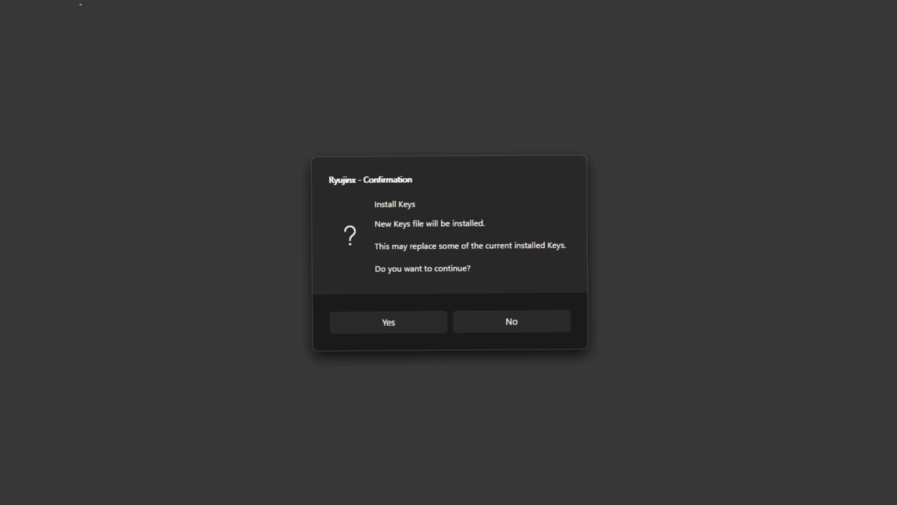
{"action": "left_click", "coordinate": [376, 326]}
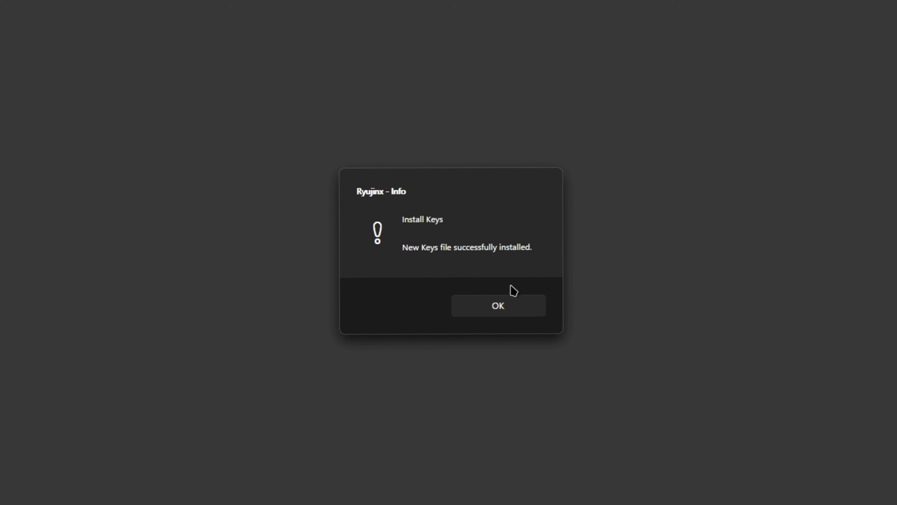
{"action": "left_click", "coordinate": [497, 311]}
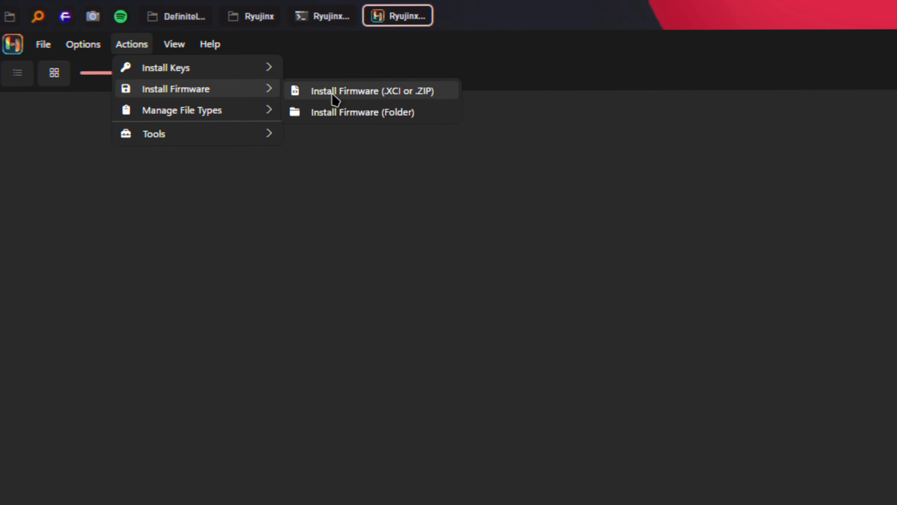
- Install firmware 22.1.0 from Firmware.22.1.0.zip in the "Definitely not in the description" folder and accept replacing the current system version
{"action": "left_click", "coordinate": [229, 127]}
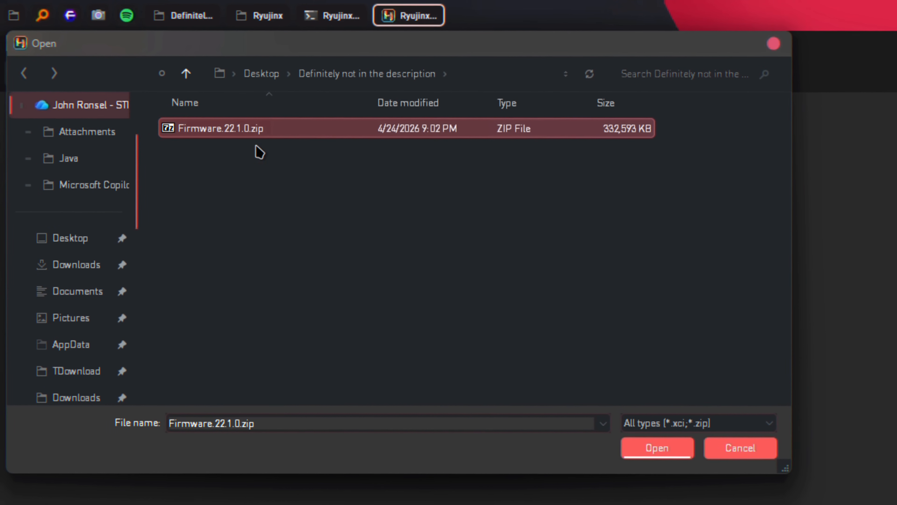
{"action": "left_click", "coordinate": [654, 453]}
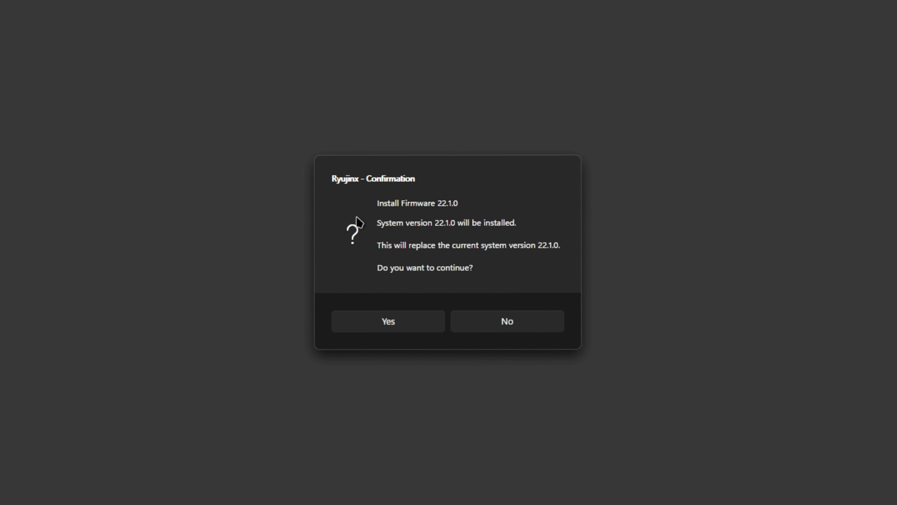
{"action": "left_click", "coordinate": [382, 316]}
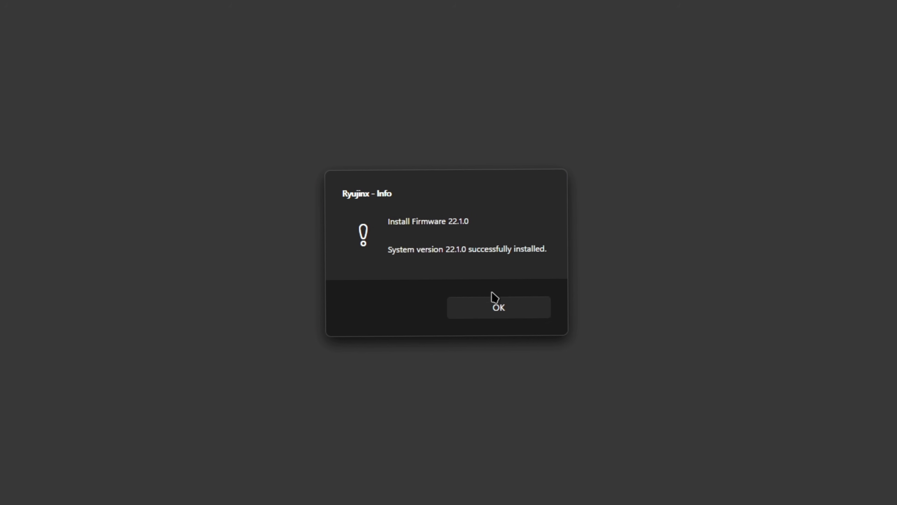
{"action": "left_click", "coordinate": [518, 312]}
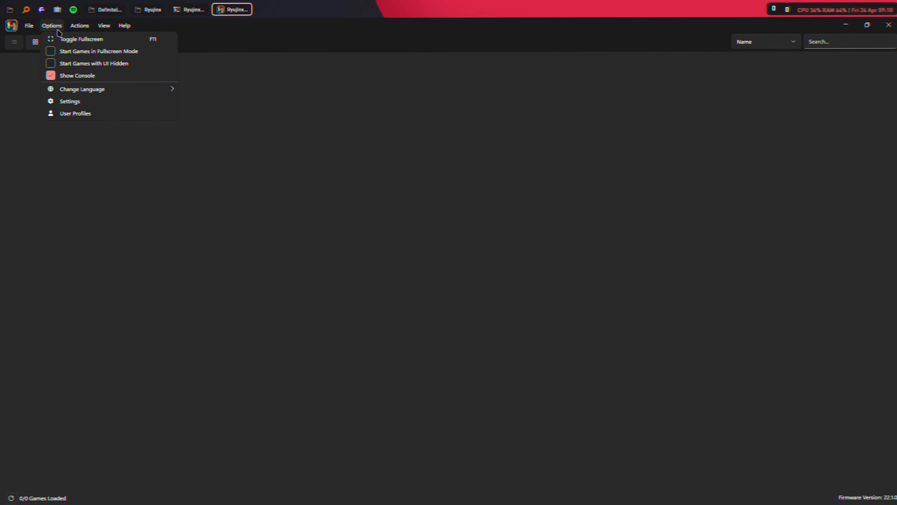
- Add the Switch Roms folder on the Main Backup (S:) drive to the game directories in the interface settings
{"action": "left_click", "coordinate": [78, 102]}
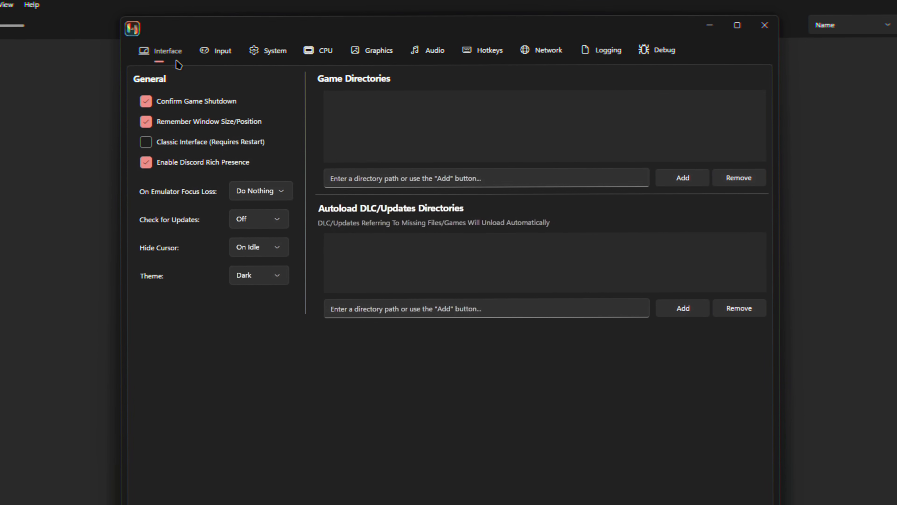
{"action": "left_click", "coordinate": [687, 184]}
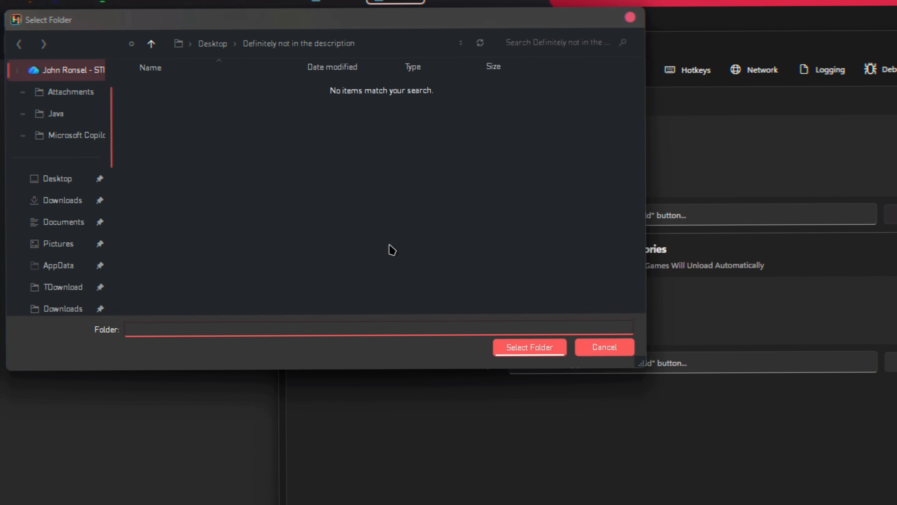
{"action": "scroll", "coordinate": [70, 244], "scroll_direction": "down", "scroll_amount": 10}
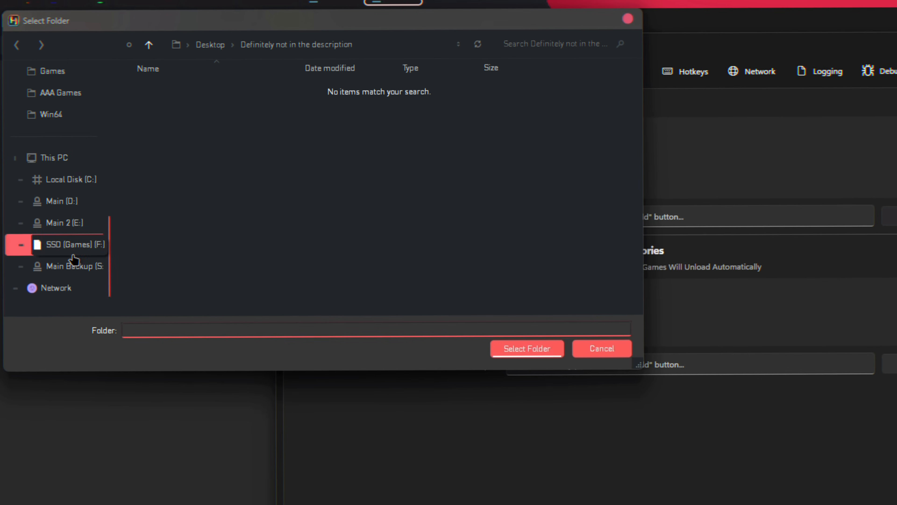
{"action": "left_click", "coordinate": [64, 167]}
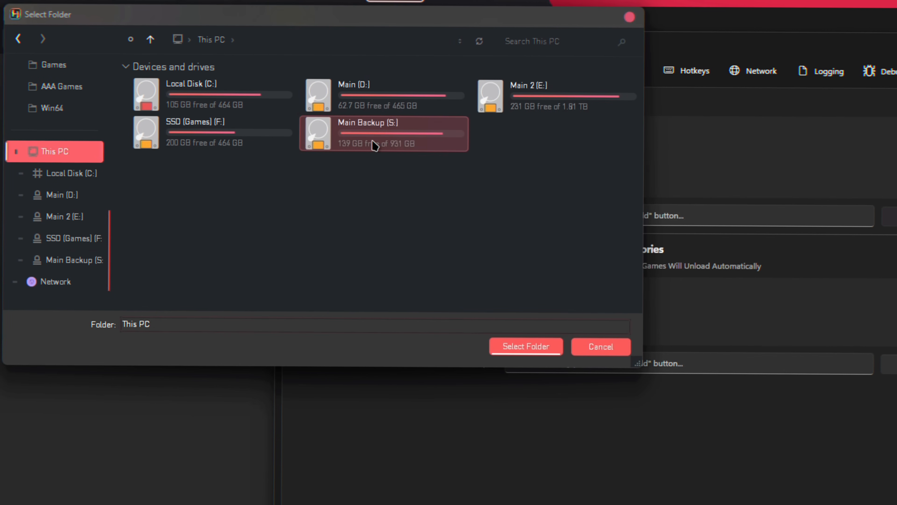
{"action": "double_click", "coordinate": [392, 151]}
{"action": "scroll", "coordinate": [383, 160], "scroll_direction": "down", "scroll_amount": 4}
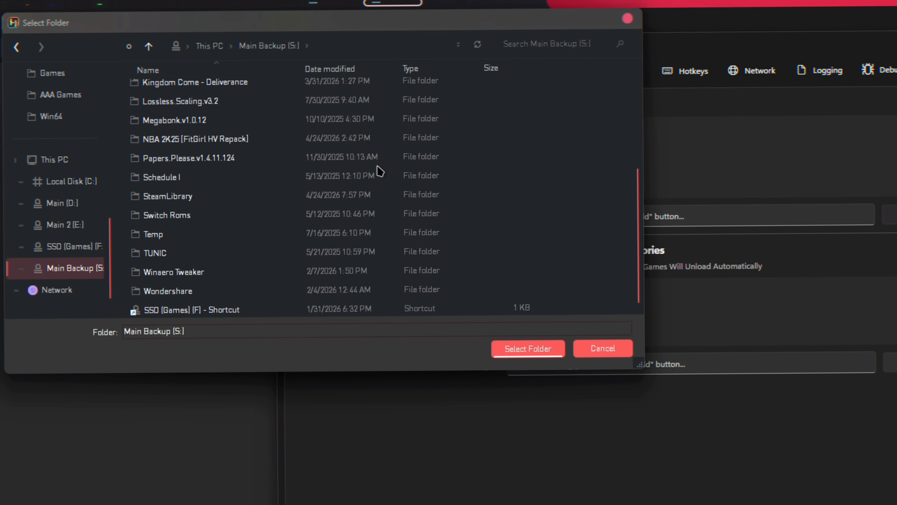
{"action": "double_click", "coordinate": [339, 219]}
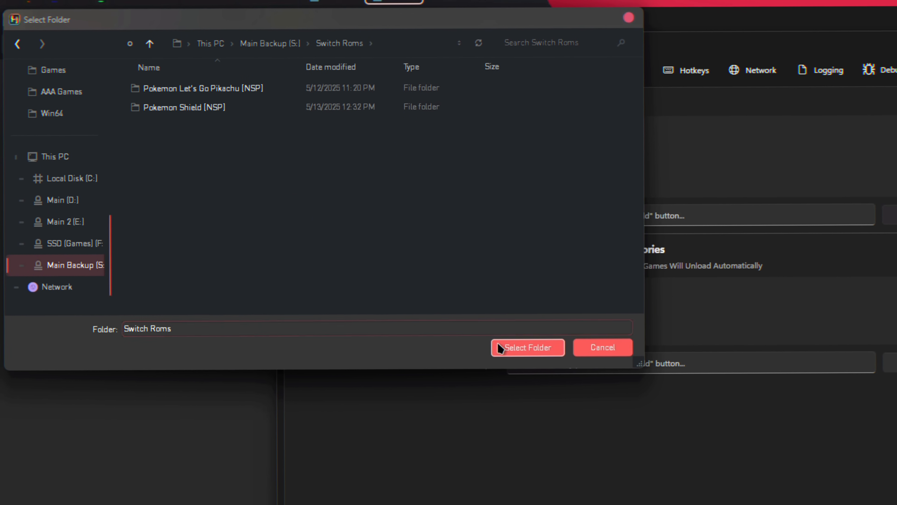
{"action": "left_click", "coordinate": [525, 349]}
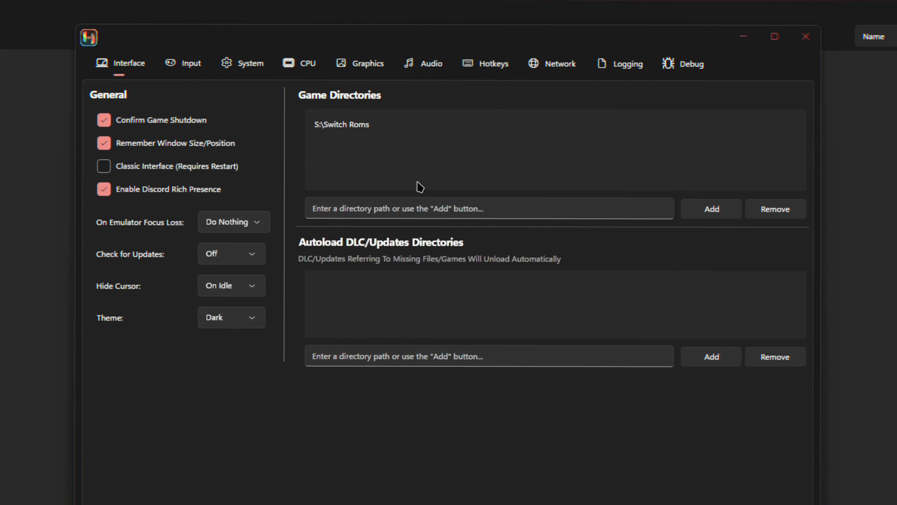
- Add S:\Switch Roms to the autoload DLC/updates directories as well and save the settings
{"action": "left_click", "coordinate": [707, 356]}
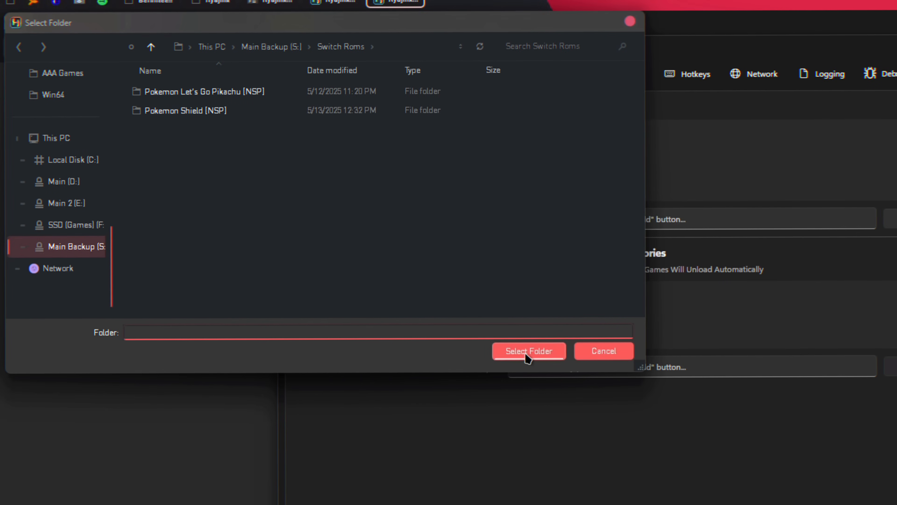
{"action": "left_click", "coordinate": [526, 351]}
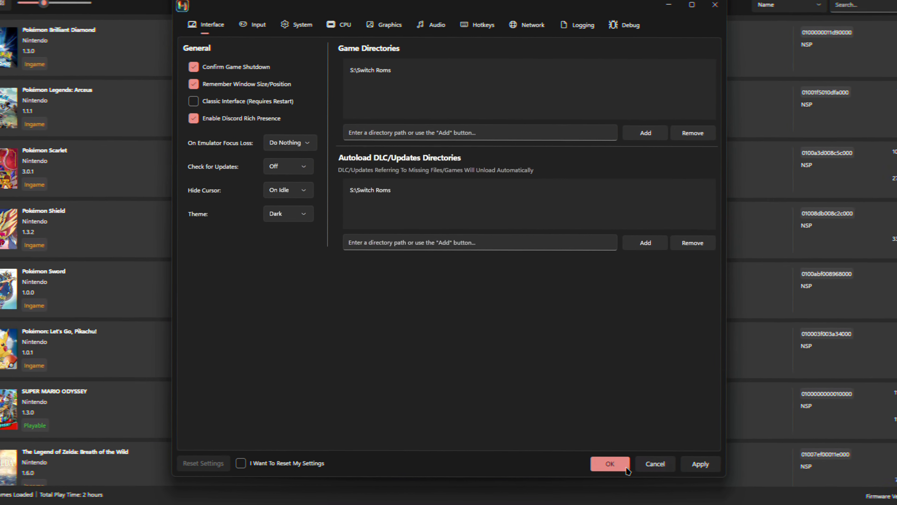
{"action": "left_click", "coordinate": [625, 466]}
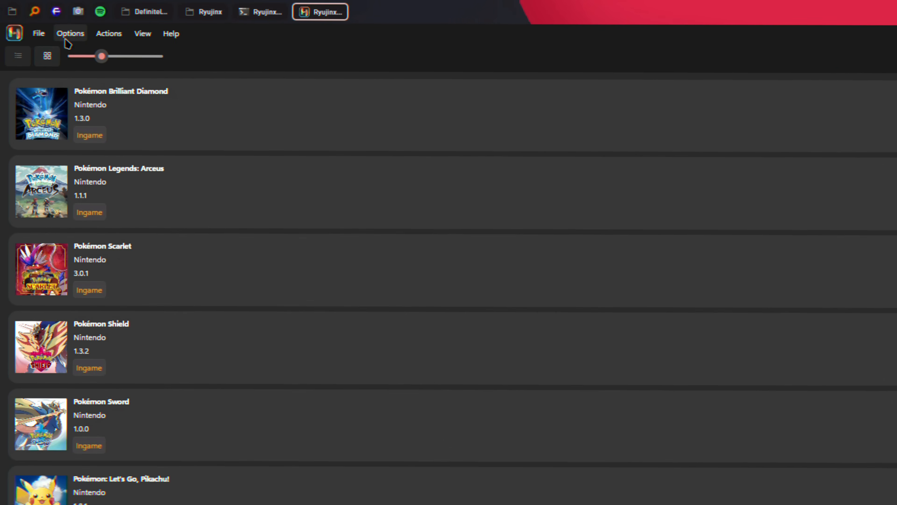
- Reopen the settings at the input configuration and unlink the stored controller from Player 1
{"action": "left_click", "coordinate": [45, 28]}
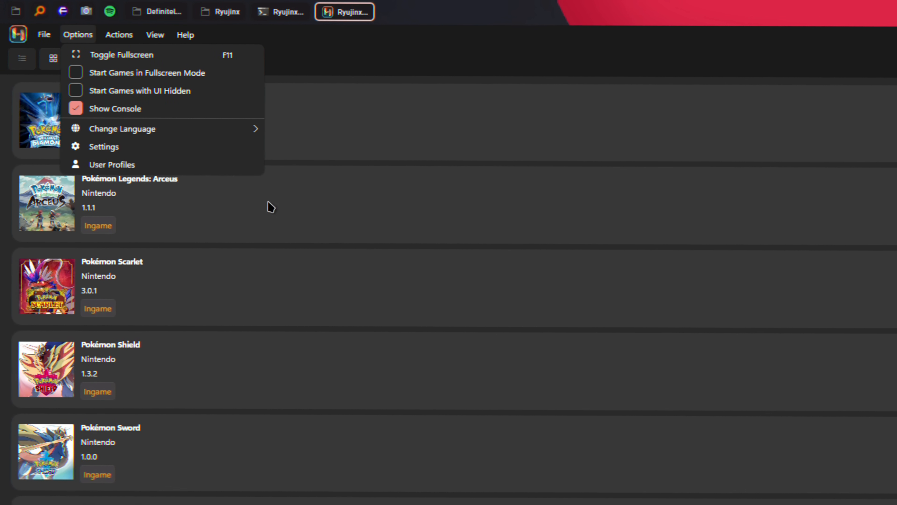
{"action": "left_click", "coordinate": [104, 147]}
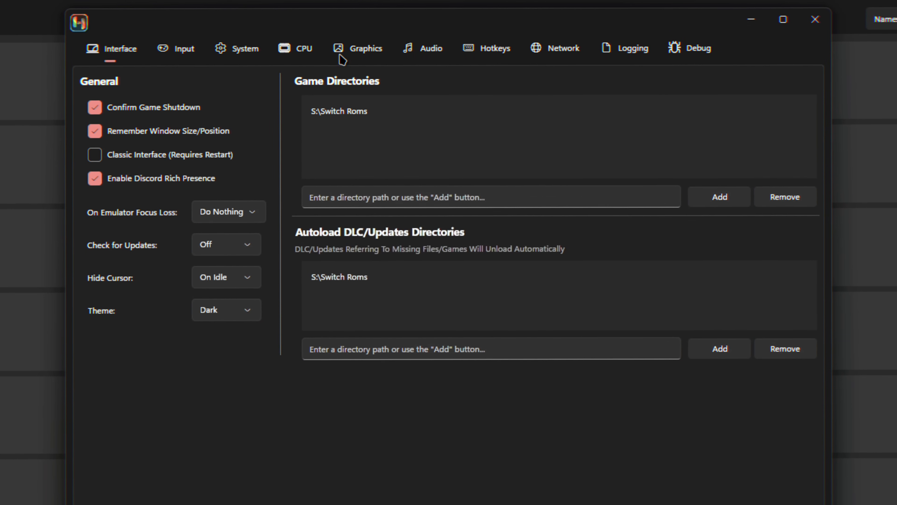
{"action": "left_click", "coordinate": [186, 51]}
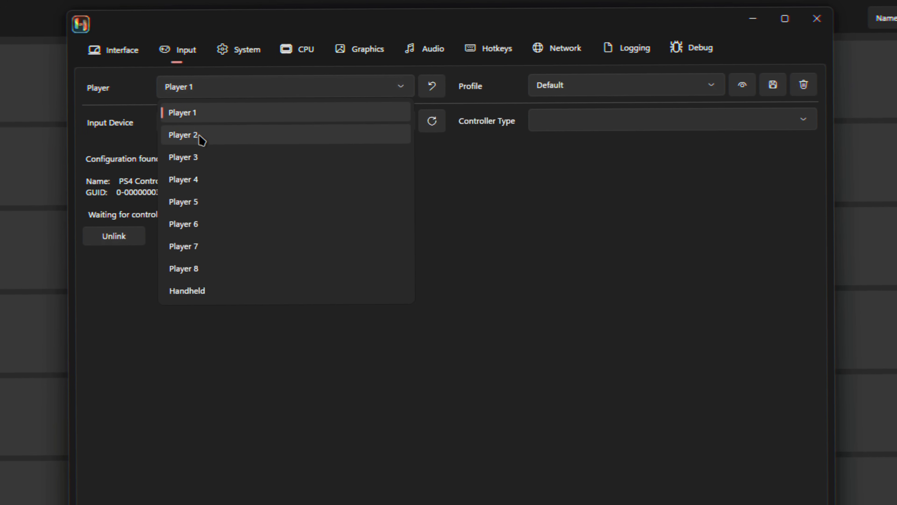
{"action": "left_click", "coordinate": [143, 124]}
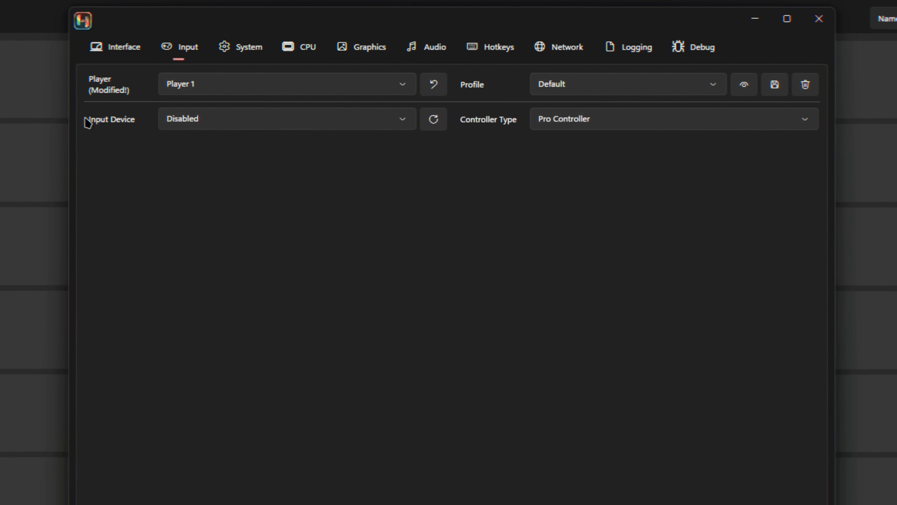
- Set Player 1's input device to PS4 Controller (0) with Pro Controller as the controller type
{"action": "left_click", "coordinate": [397, 129]}
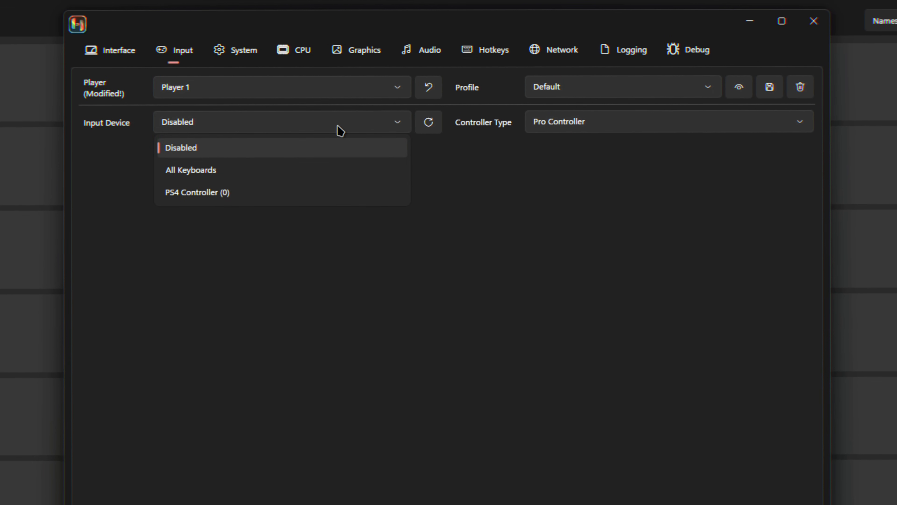
{"action": "left_click", "coordinate": [238, 191]}
{"action": "left_click", "coordinate": [645, 122]}
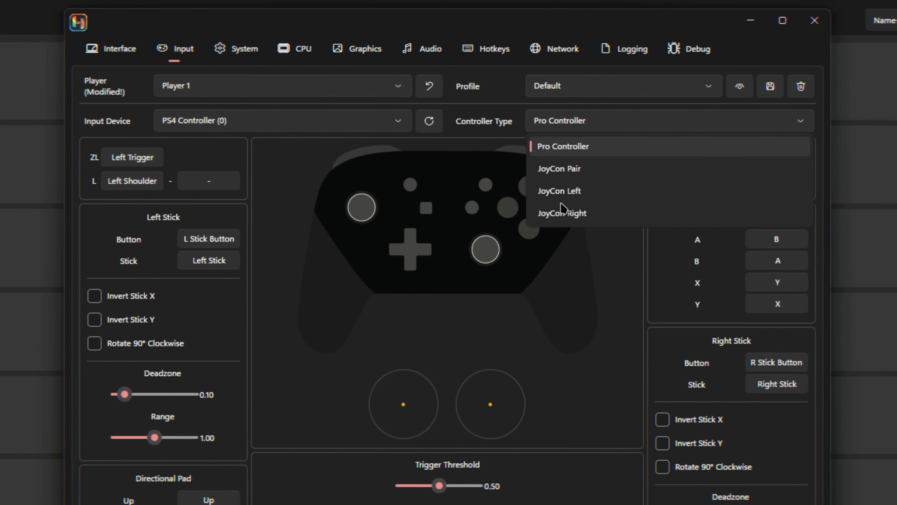
{"action": "left_click", "coordinate": [551, 124]}
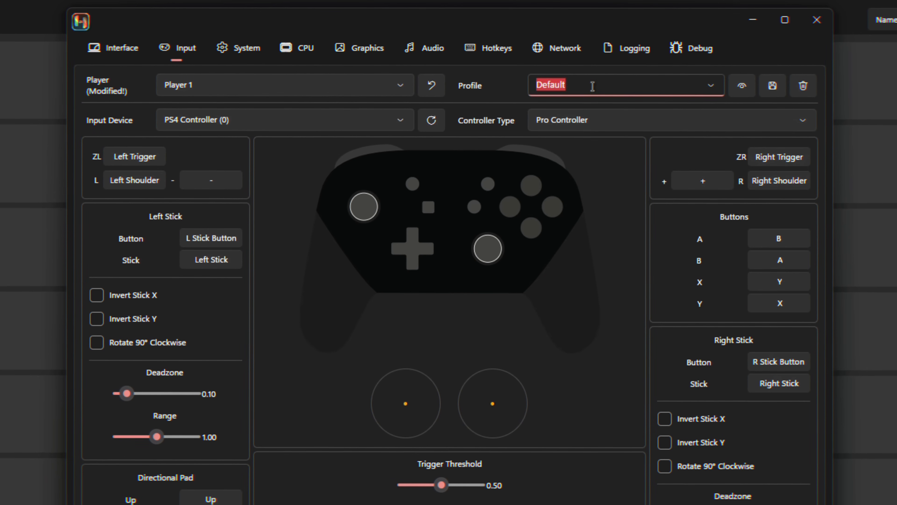
{"action": "left_click", "coordinate": [482, 92]}
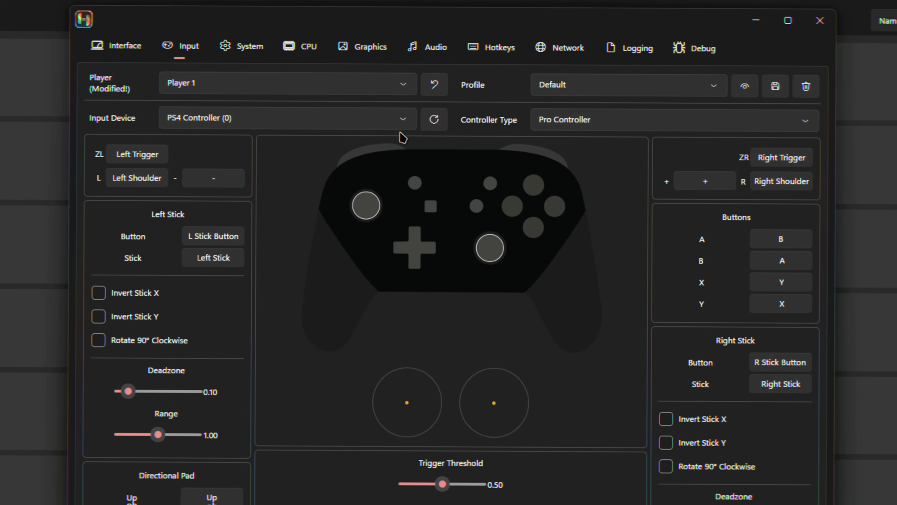
{"action": "left_click", "coordinate": [365, 121]}
{"action": "left_click", "coordinate": [357, 119]}
{"action": "left_click", "coordinate": [337, 88]}
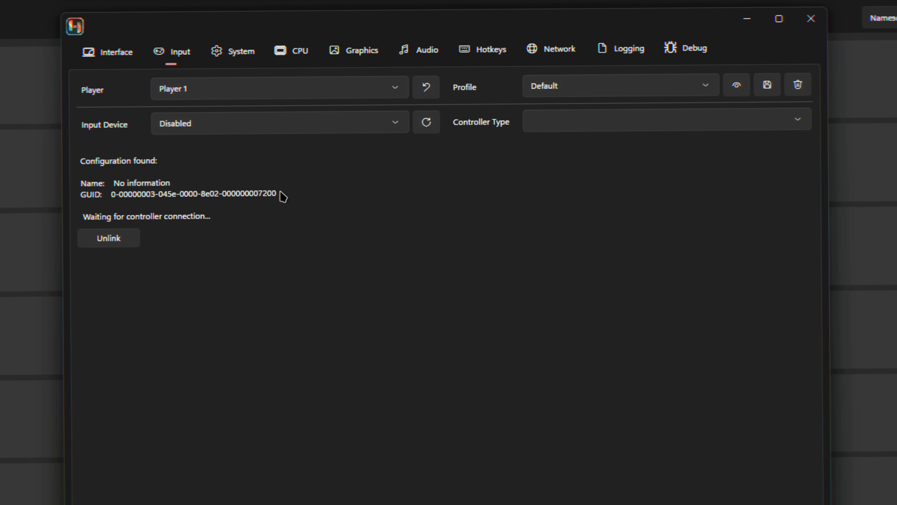
- Set the DRAM size to 6GiB under the system settings' hacks, leaving VSync on Switch
{"action": "left_click", "coordinate": [241, 56]}
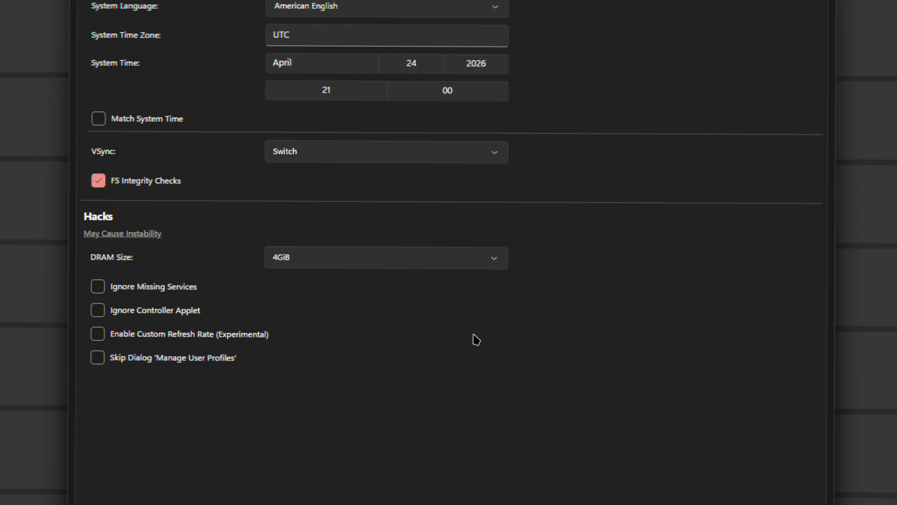
{"action": "left_click", "coordinate": [322, 154]}
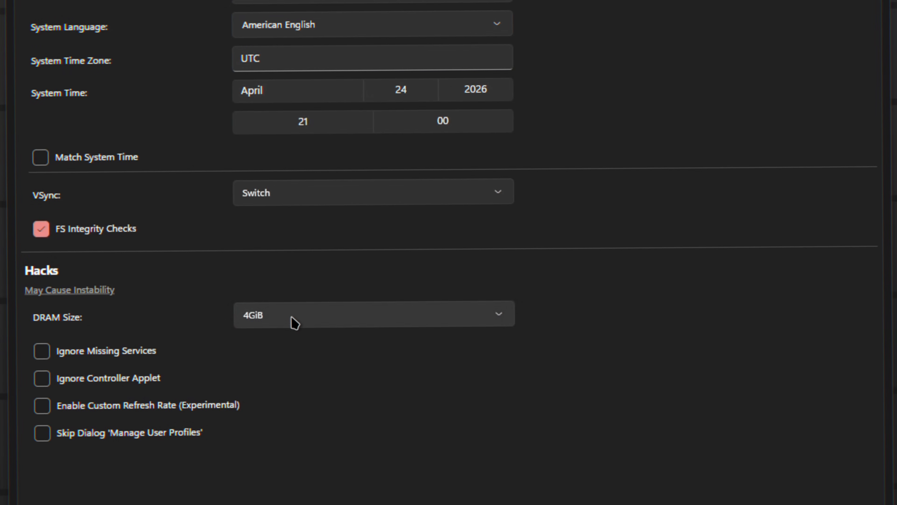
{"action": "left_click", "coordinate": [299, 316]}
{"action": "left_click", "coordinate": [522, 333]}
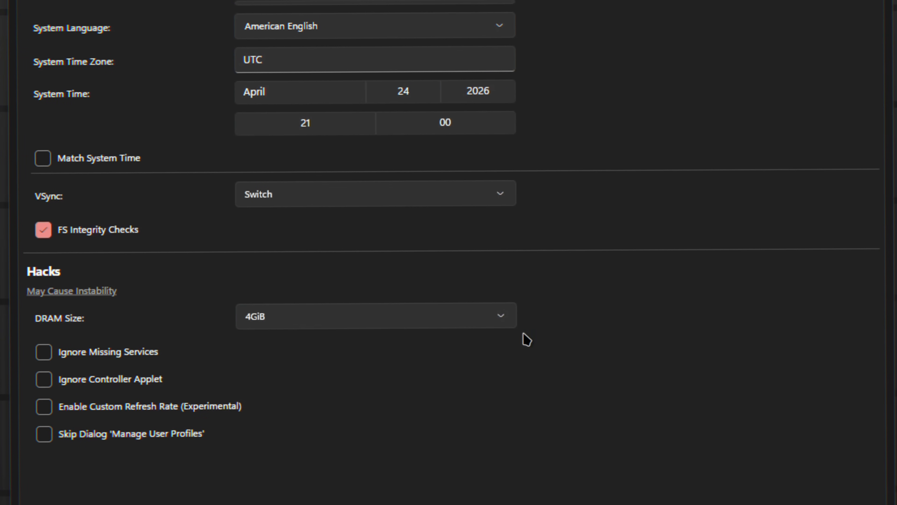
{"action": "left_click", "coordinate": [265, 320]}
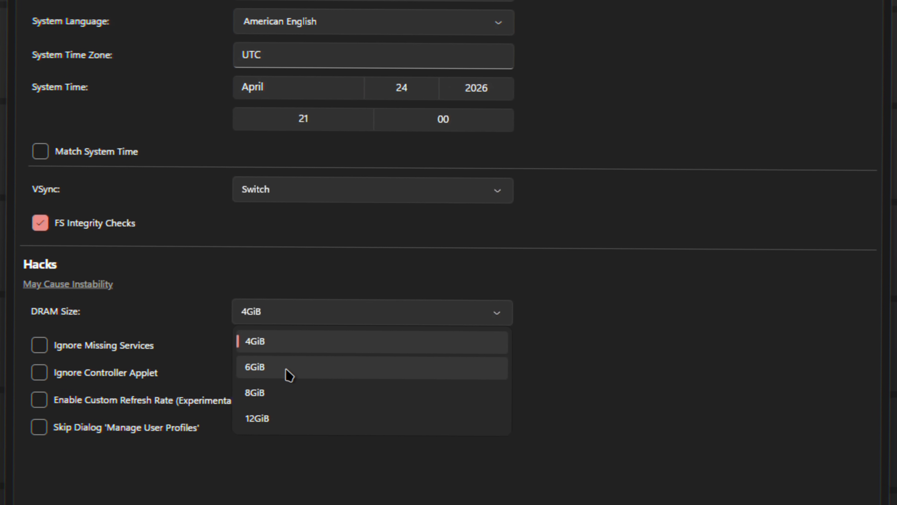
{"action": "left_click", "coordinate": [581, 336]}
{"action": "left_click", "coordinate": [357, 317]}
{"action": "left_click", "coordinate": [660, 343]}
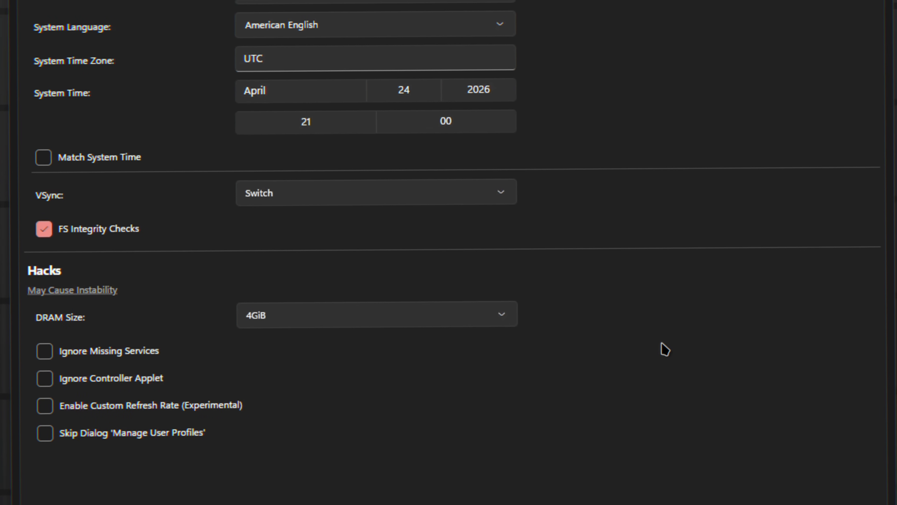
{"action": "left_click", "coordinate": [444, 318]}
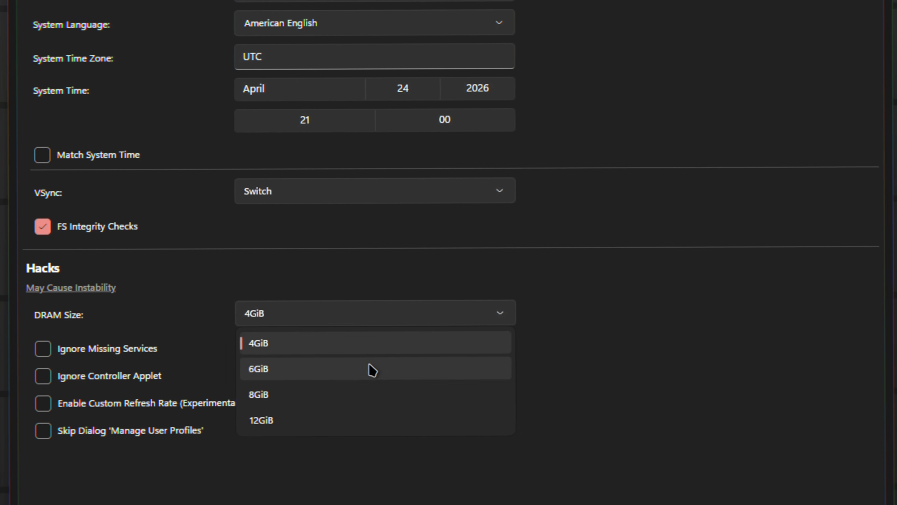
{"action": "left_click", "coordinate": [369, 369]}
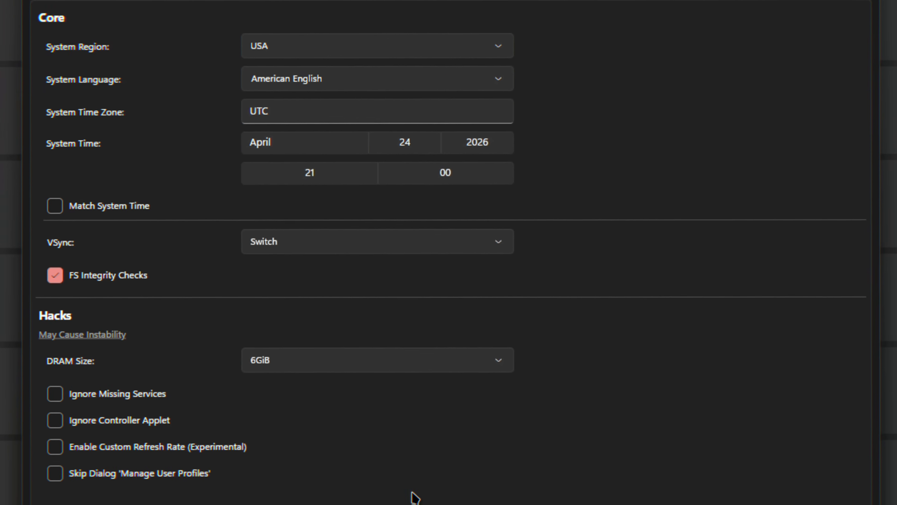
- Use Host Unchecked (Fastest, Unsafe) as the memory manager mode in the CPU settings
{"action": "left_click", "coordinate": [288, 57]}
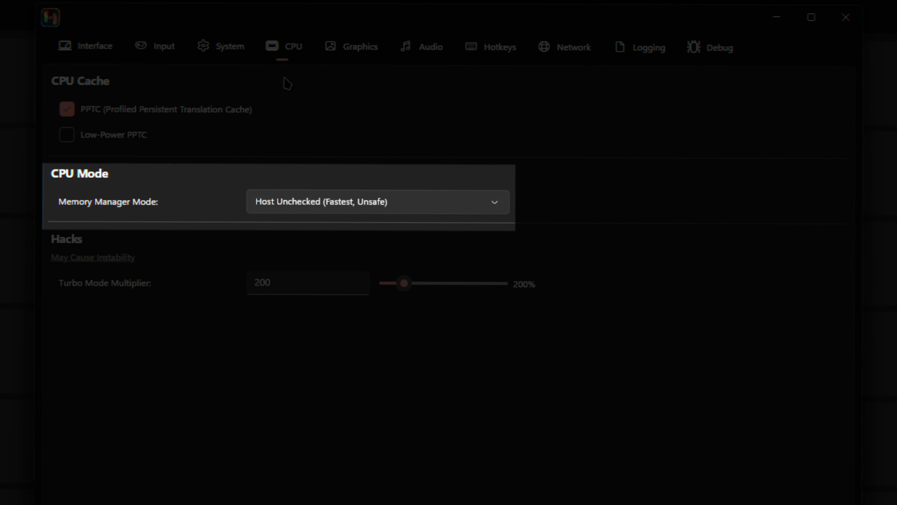
{"action": "left_click", "coordinate": [321, 207]}
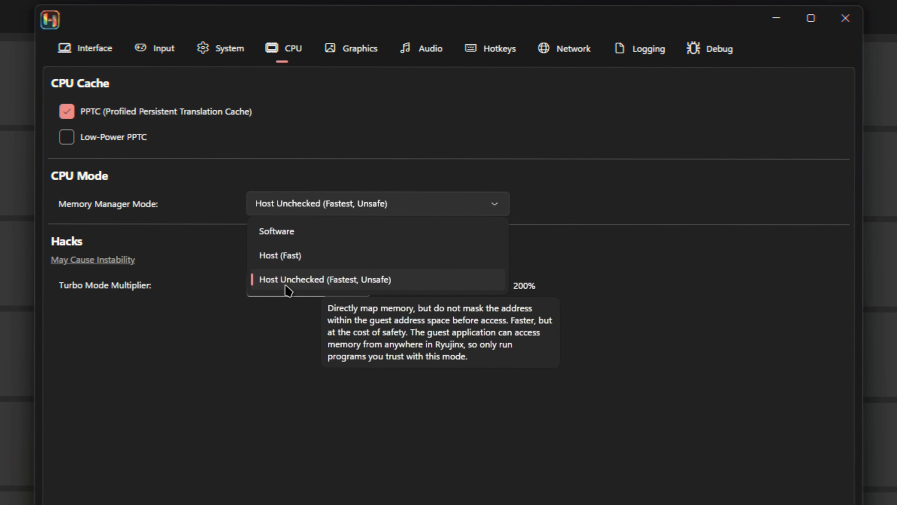
{"action": "left_click", "coordinate": [306, 321]}
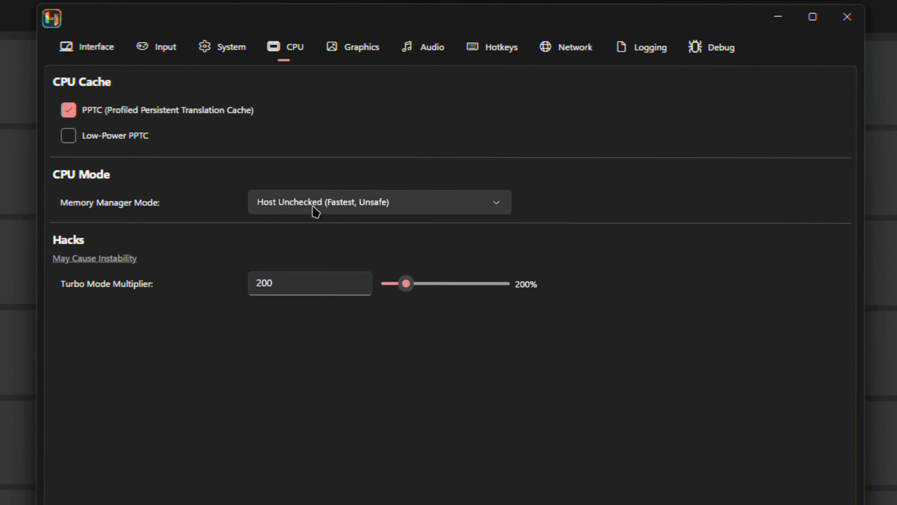
- Use Vulkan as the graphics backend in the graphics settings
{"action": "left_click", "coordinate": [348, 56]}
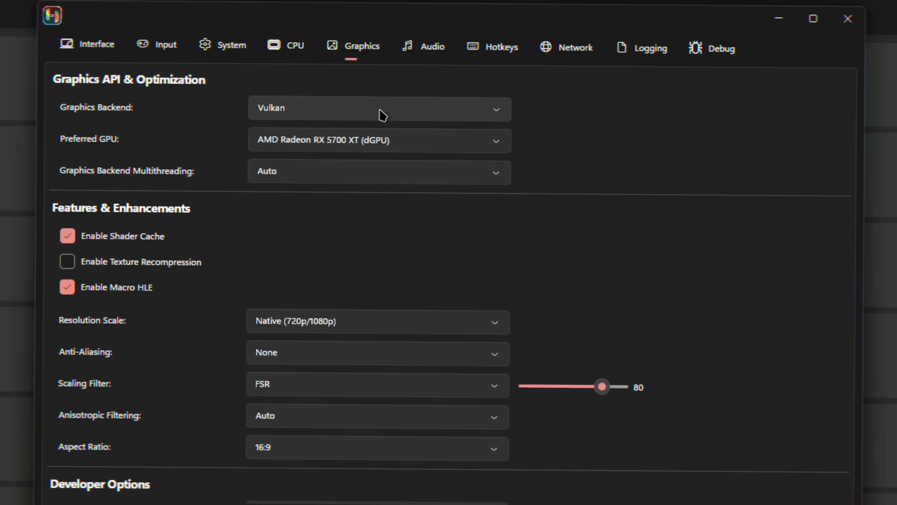
{"action": "left_click", "coordinate": [379, 118]}
{"action": "left_click", "coordinate": [284, 136]}
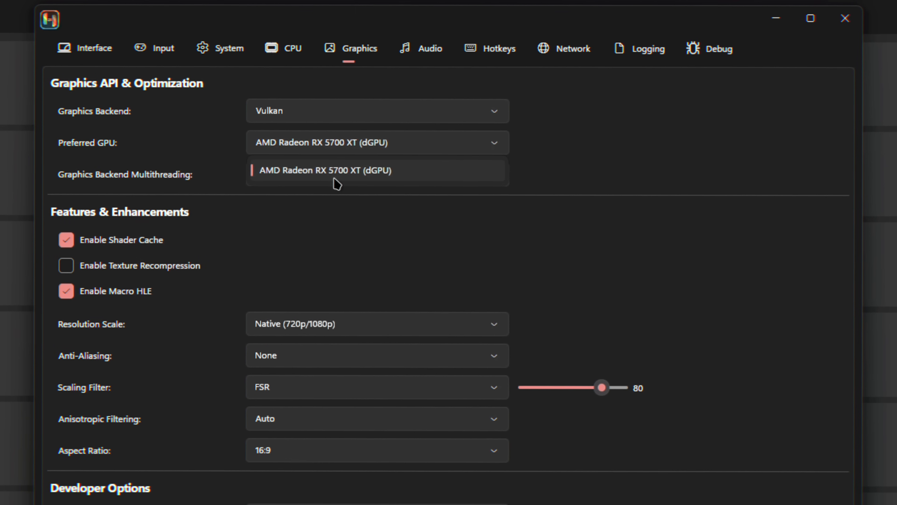
- Use AMD Radeon RX 5700 XT (dGPU) as the preferred GPU and keep graphics backend multithreading on Auto
{"action": "left_click", "coordinate": [300, 177]}
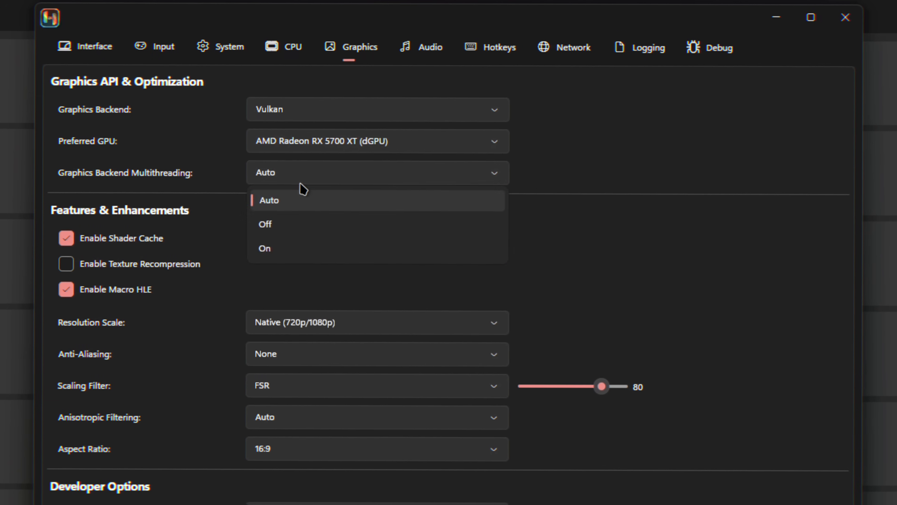
{"action": "left_click", "coordinate": [262, 190]}
{"action": "left_click", "coordinate": [298, 184]}
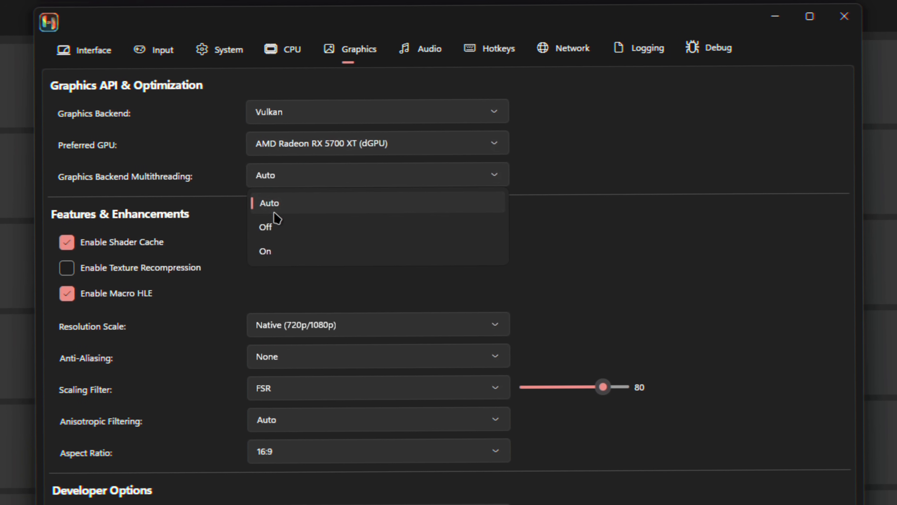
{"action": "left_click", "coordinate": [292, 181]}
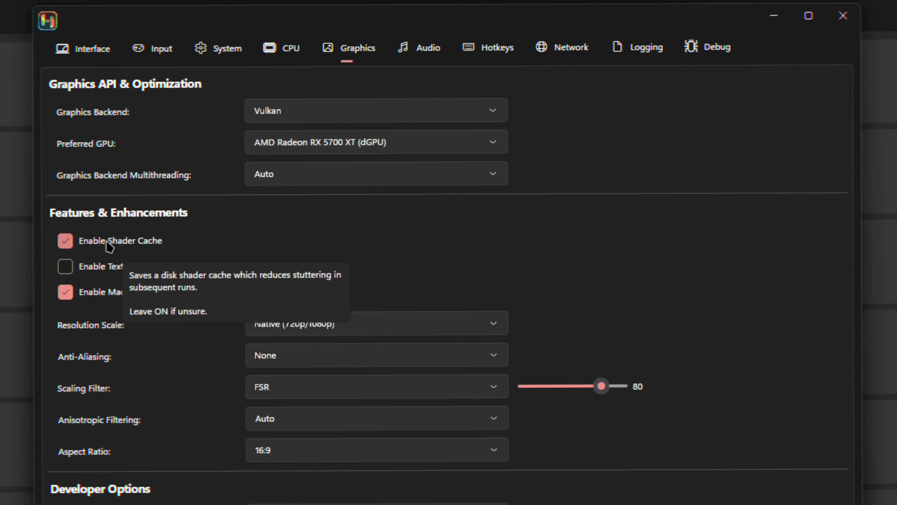
- Keep the resolution scale at Native (720p/1080p) in the graphics features and enhancements
{"action": "mouse_move", "coordinate": [109, 268]}
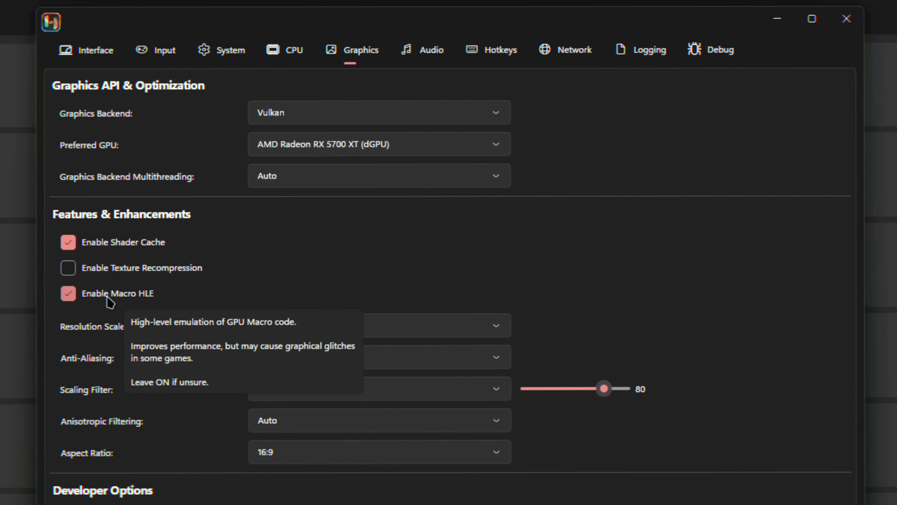
{"action": "left_click", "coordinate": [311, 324]}
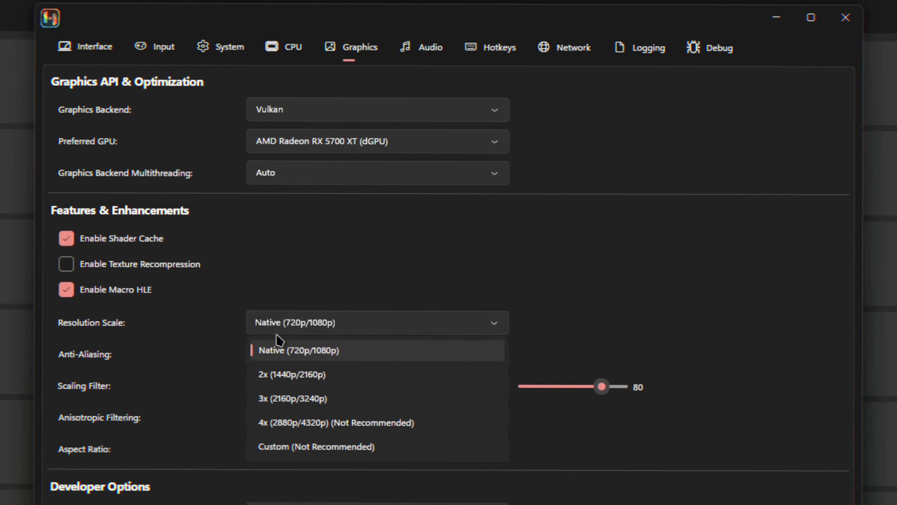
{"action": "mouse_move", "coordinate": [311, 334]}
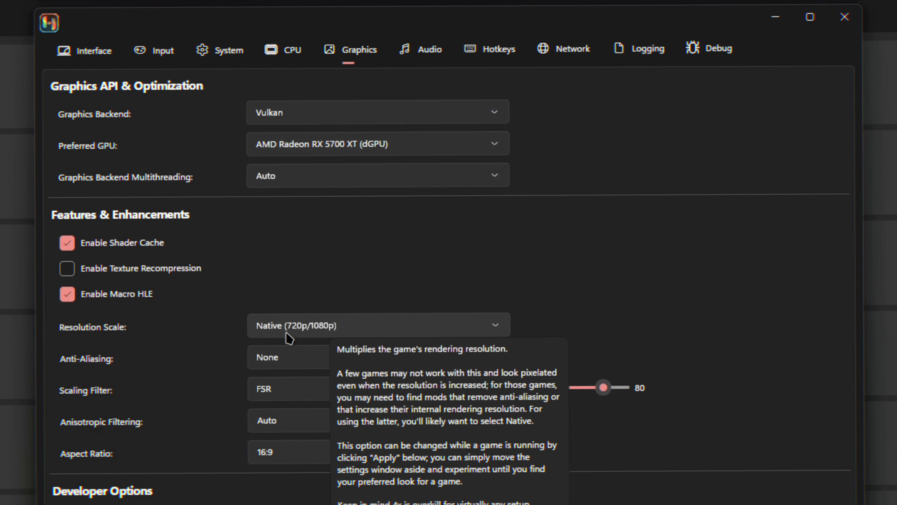
- Keep anti-aliasing at None and use FSR as the scaling filter
{"action": "left_click", "coordinate": [287, 357]}
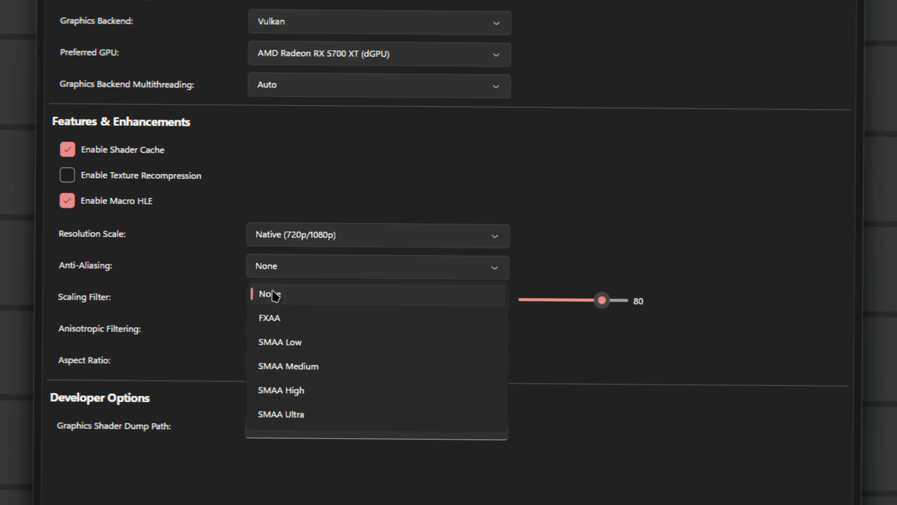
{"action": "left_click", "coordinate": [276, 293]}
{"action": "left_click", "coordinate": [293, 300]}
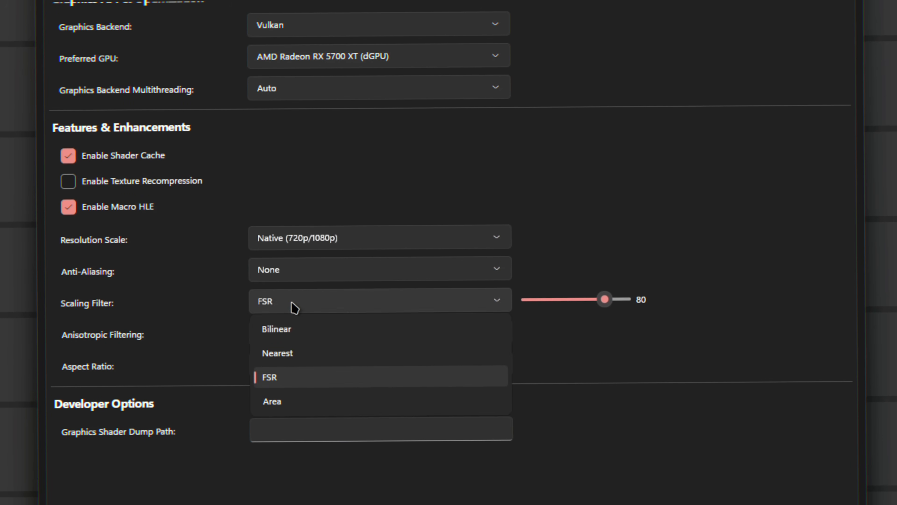
{"action": "left_click", "coordinate": [313, 305]}
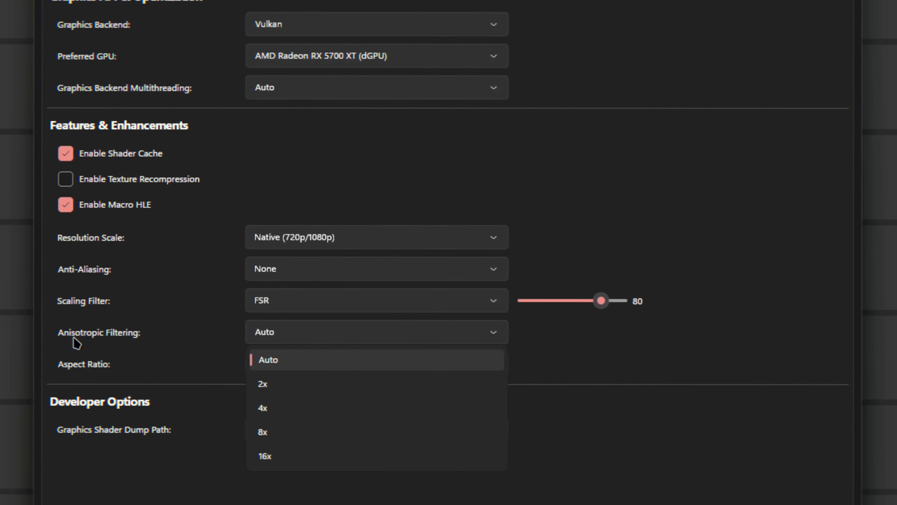
- Keep anisotropic filtering on Auto and the aspect ratio at 16:9
{"action": "left_click", "coordinate": [306, 331]}
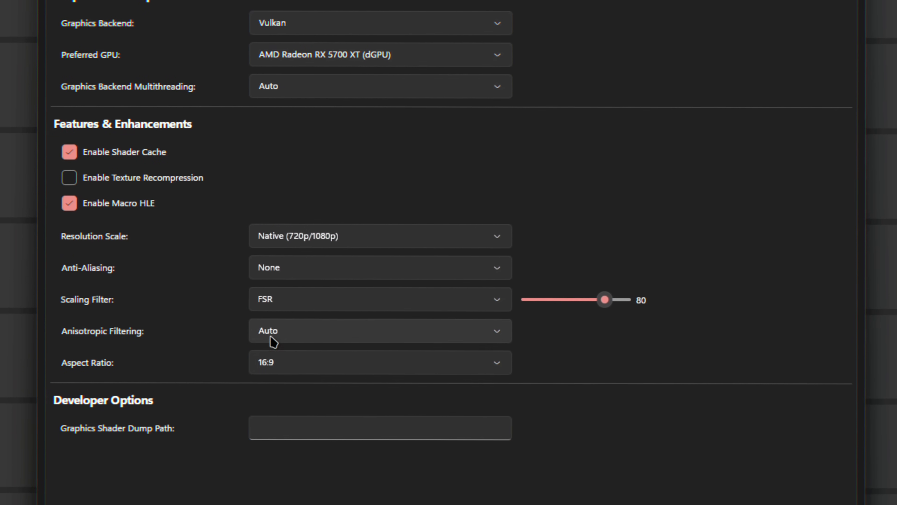
{"action": "left_click", "coordinate": [276, 366]}
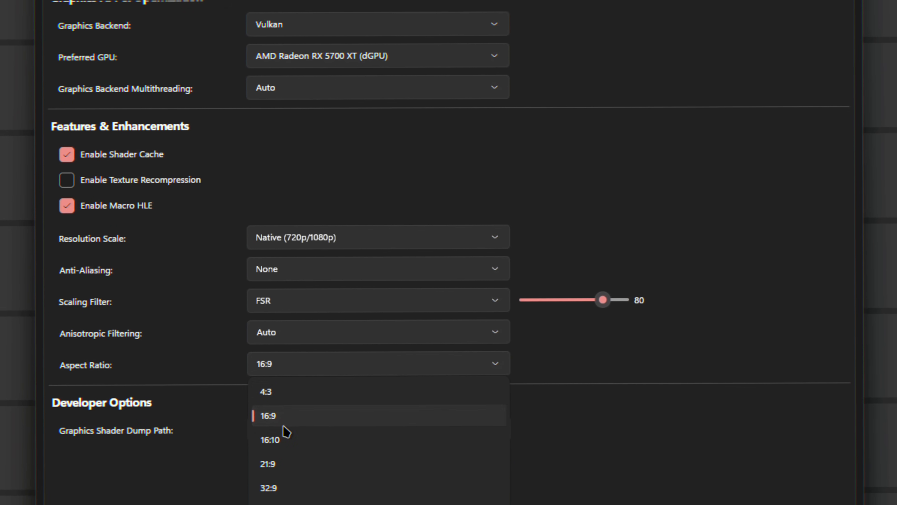
{"action": "left_click", "coordinate": [300, 369]}
- Check the audio, hotkeys, network, debug and logging settings, then save the configuration and return to the game list
{"action": "left_click", "coordinate": [428, 50]}
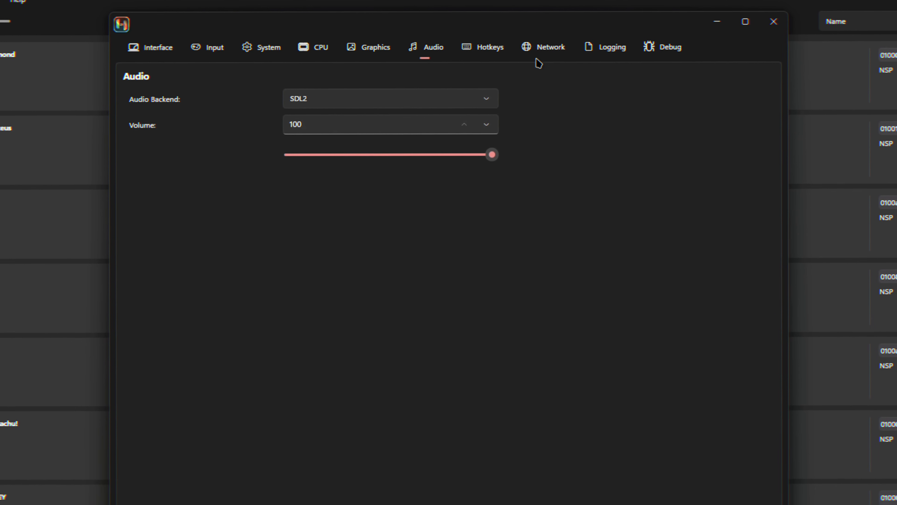
{"action": "left_click", "coordinate": [490, 50]}
{"action": "left_click", "coordinate": [525, 53]}
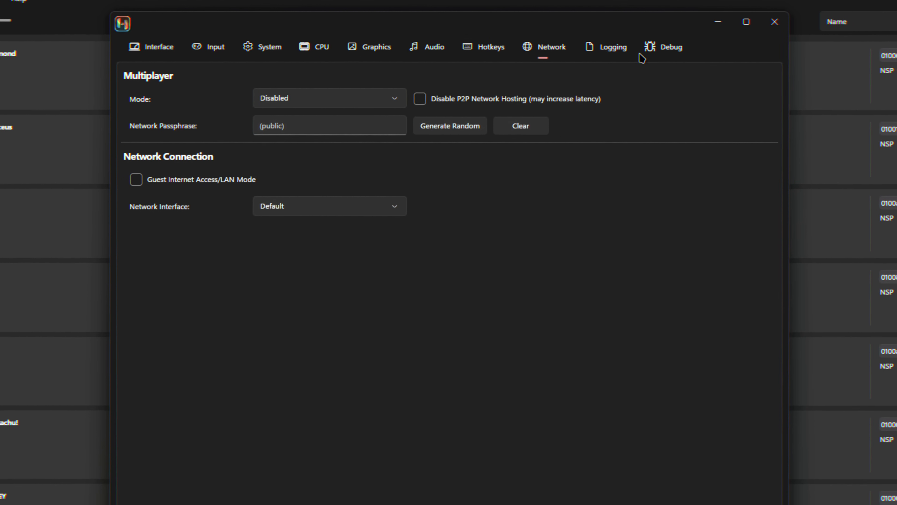
{"action": "left_click", "coordinate": [654, 50]}
{"action": "left_click", "coordinate": [619, 52]}
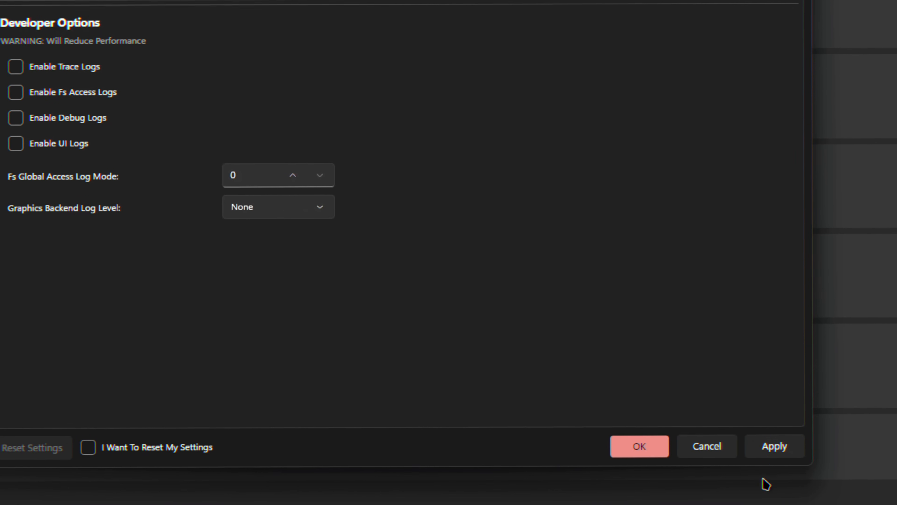
{"action": "left_click", "coordinate": [639, 446]}
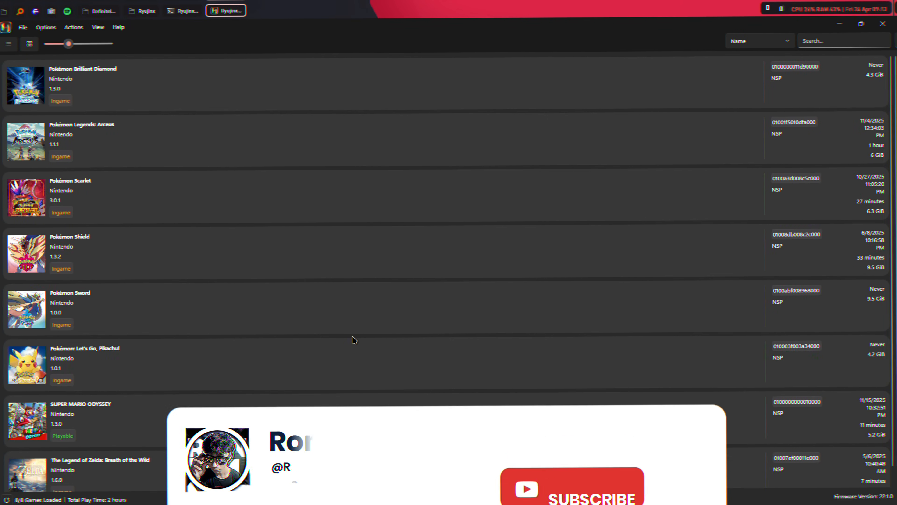
{"action": "scroll", "coordinate": [357, 335], "scroll_direction": "down", "scroll_amount": 1}
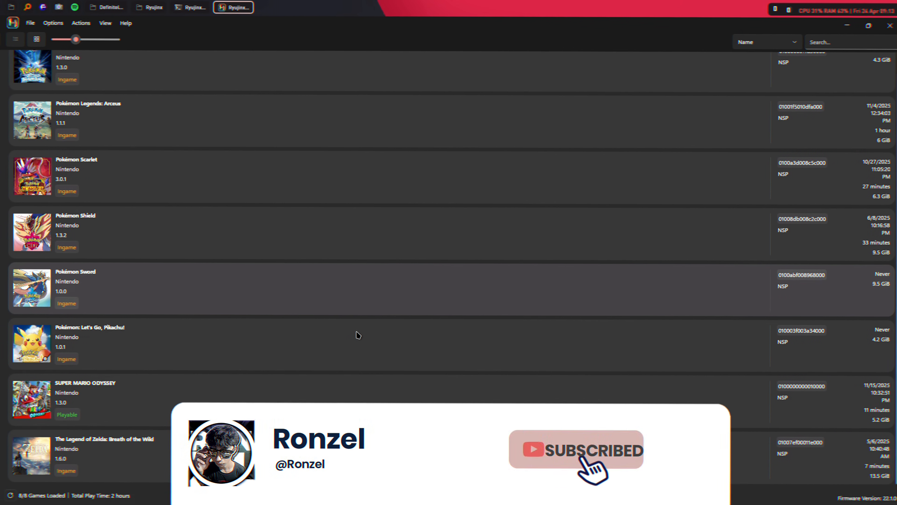